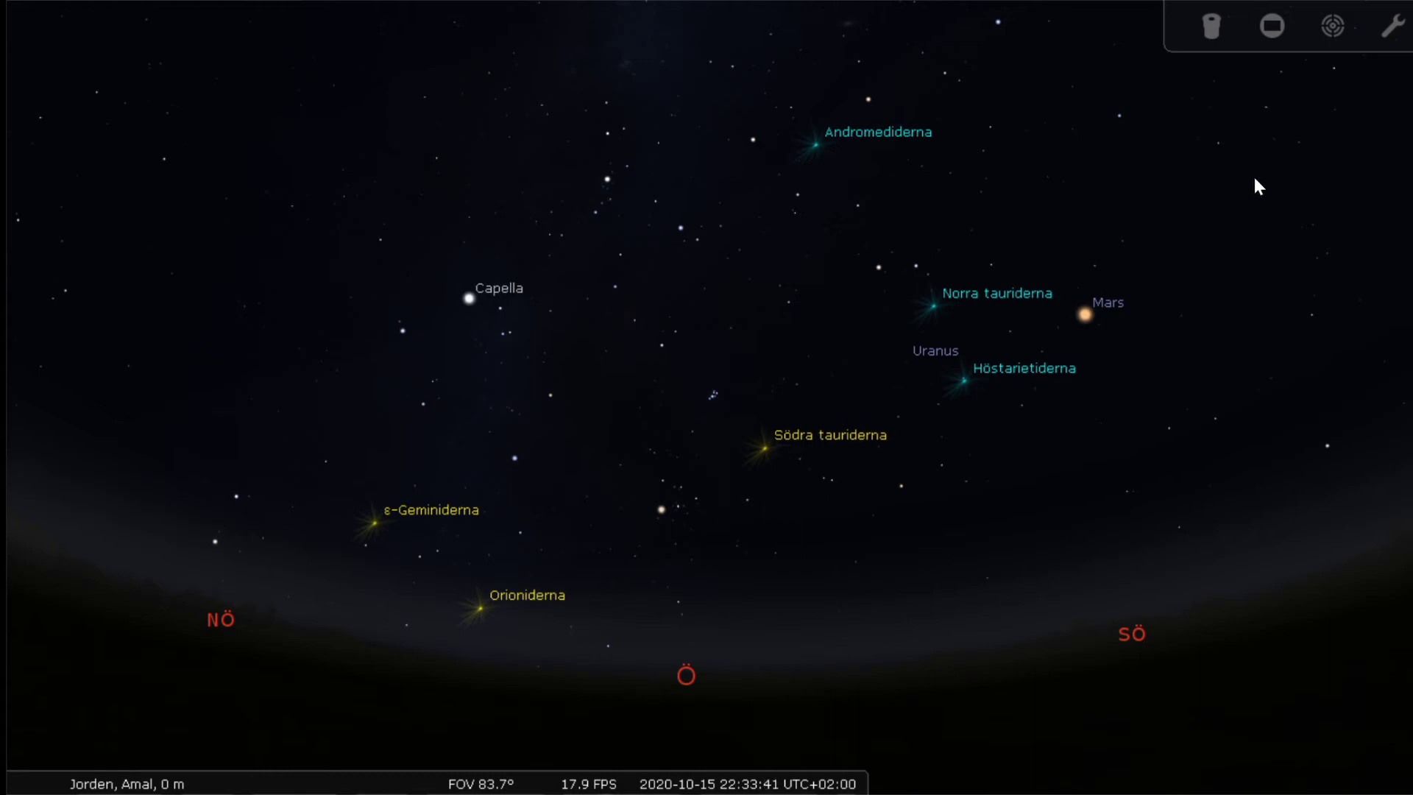
In the Oculars settings, browse the eyepiece list and select the Celestron Luminos 25mm eyepiece
left_click(1393, 28)
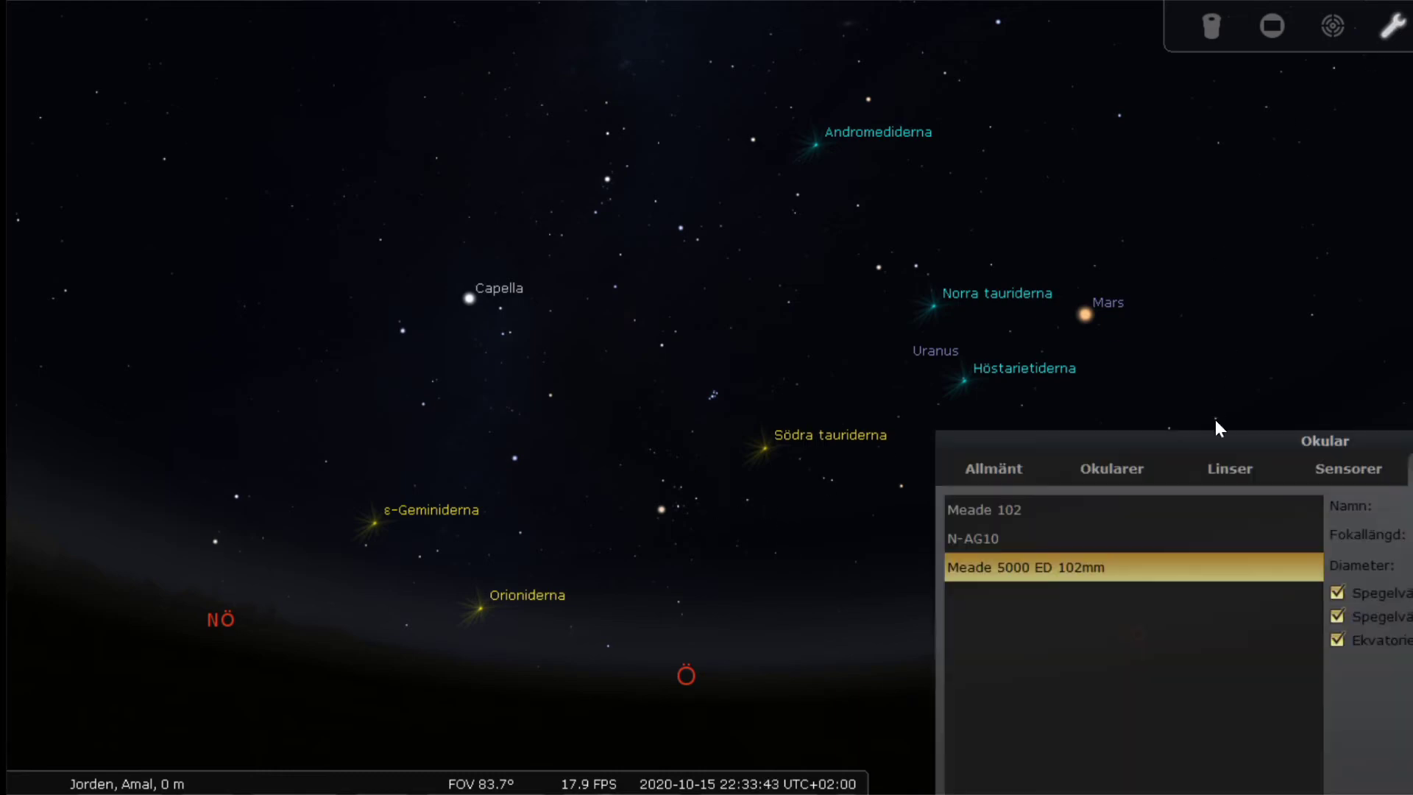
left_click_drag(1216, 437, 676, 128)
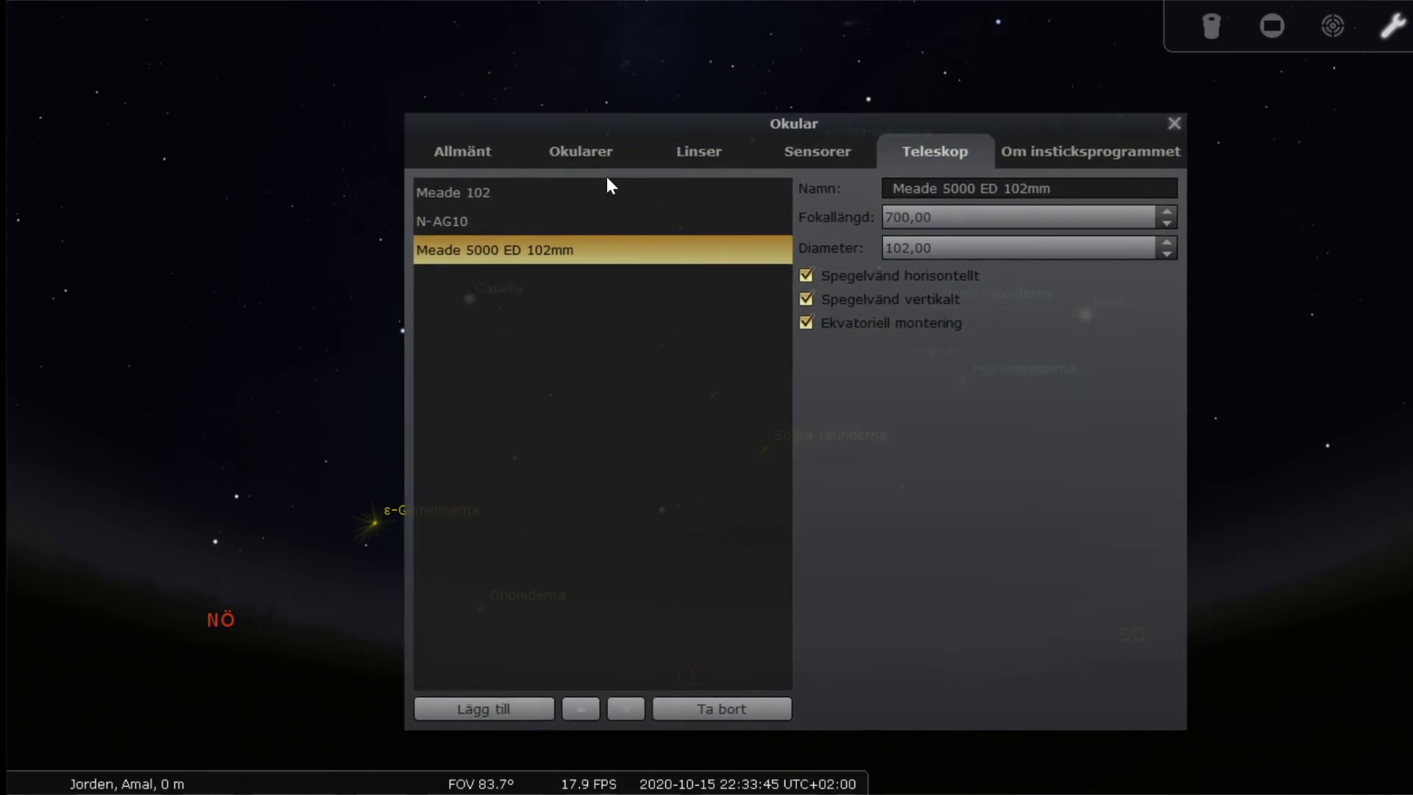
left_click(574, 156)
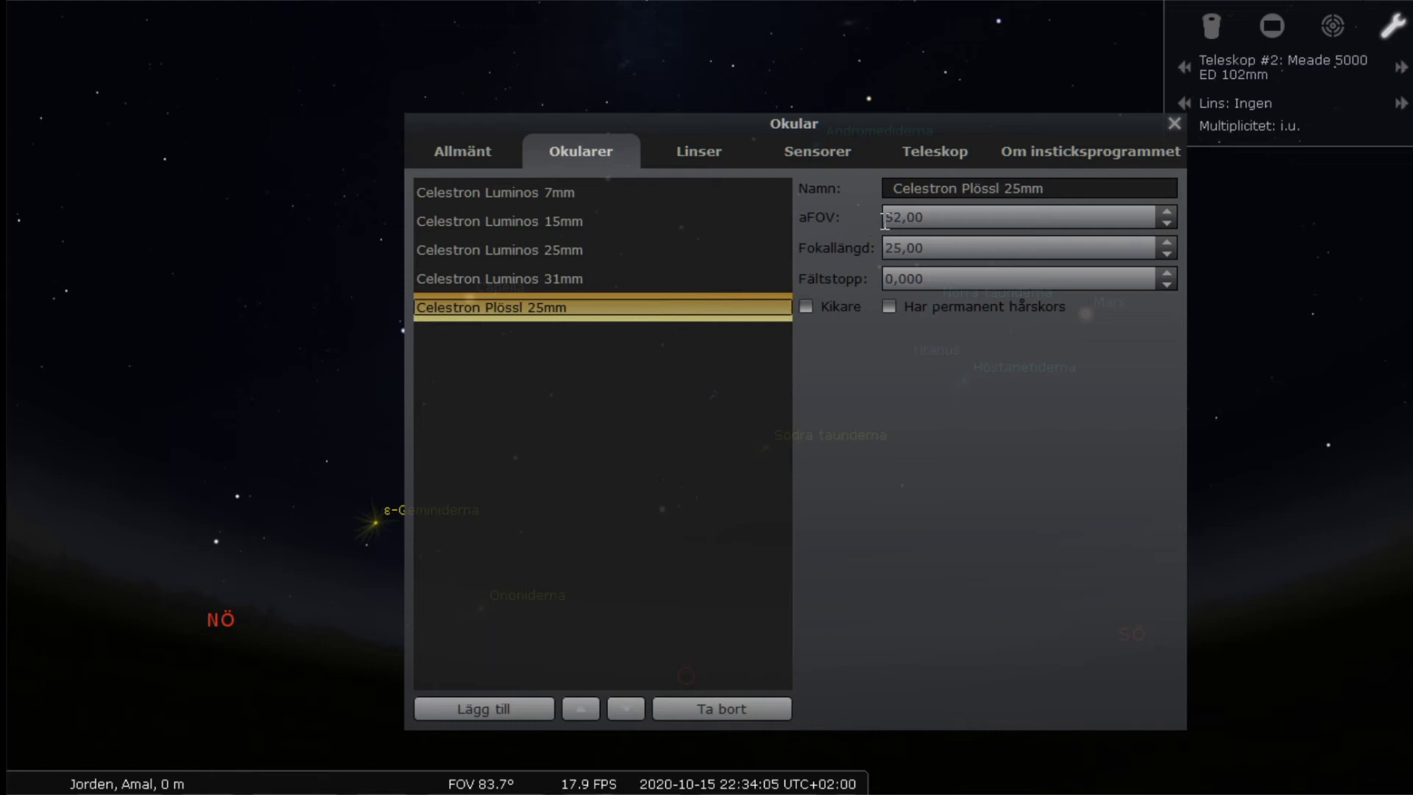
left_click(592, 249)
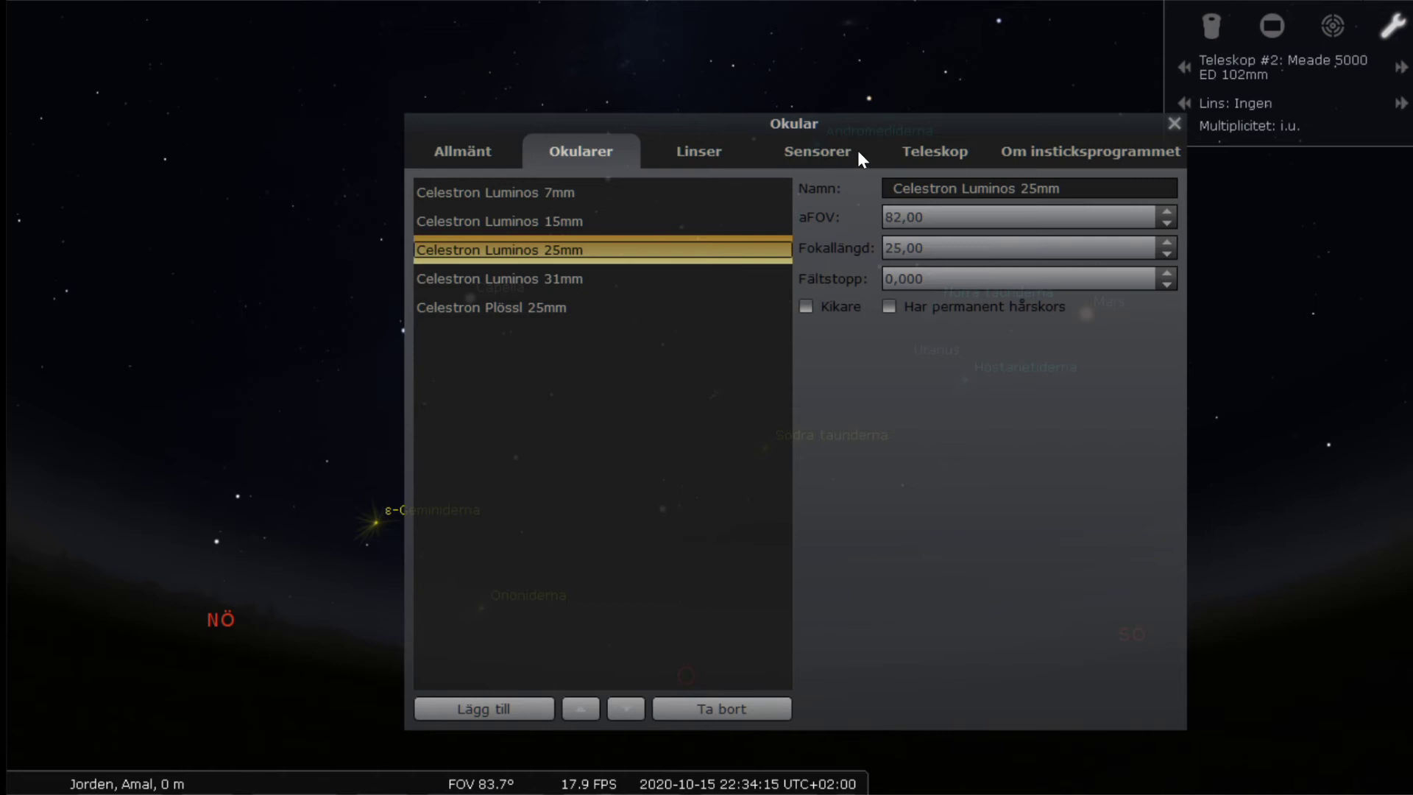
Check the Meade 5000 ED 102mm telescope entry, then close the Oculars settings
left_click(931, 158)
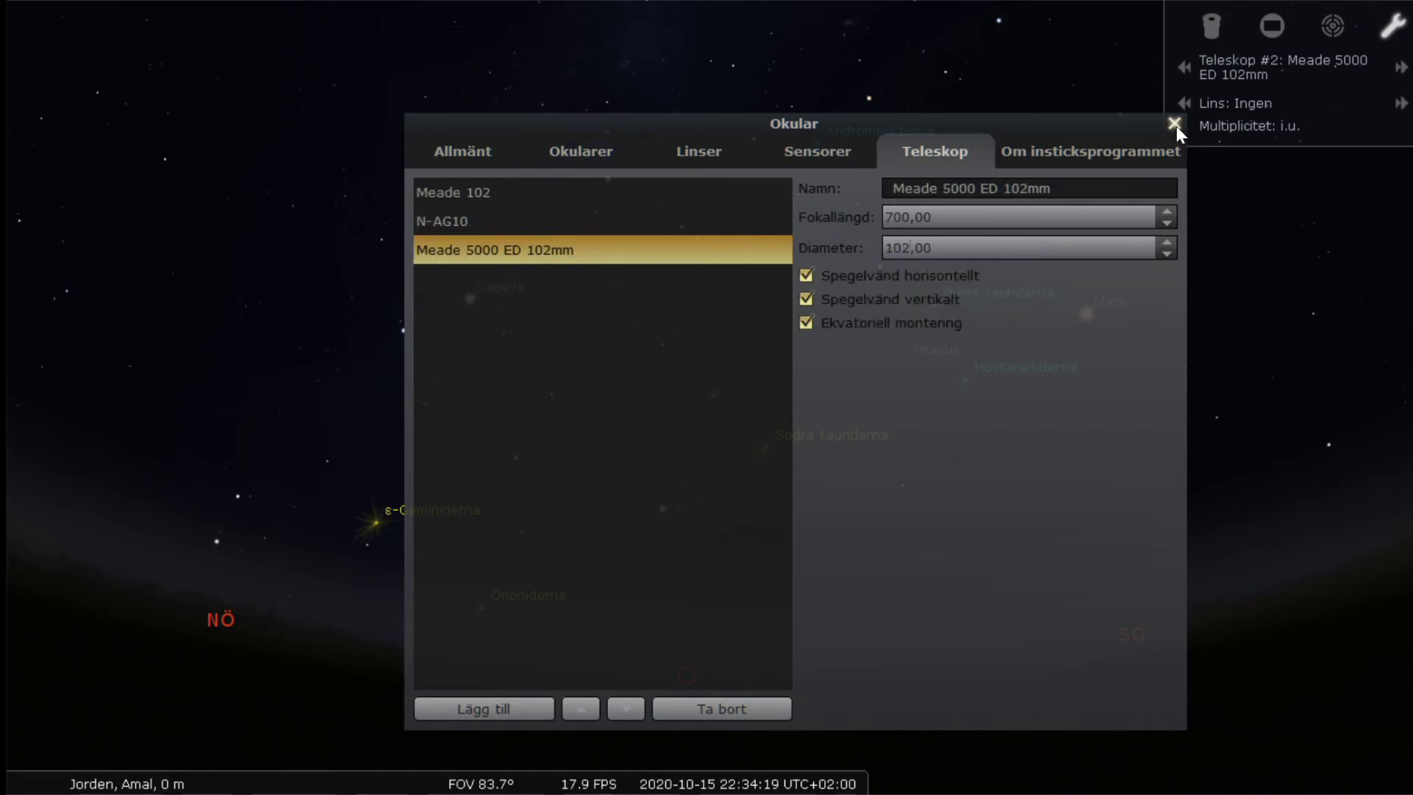
left_click_drag(1085, 119, 929, 81)
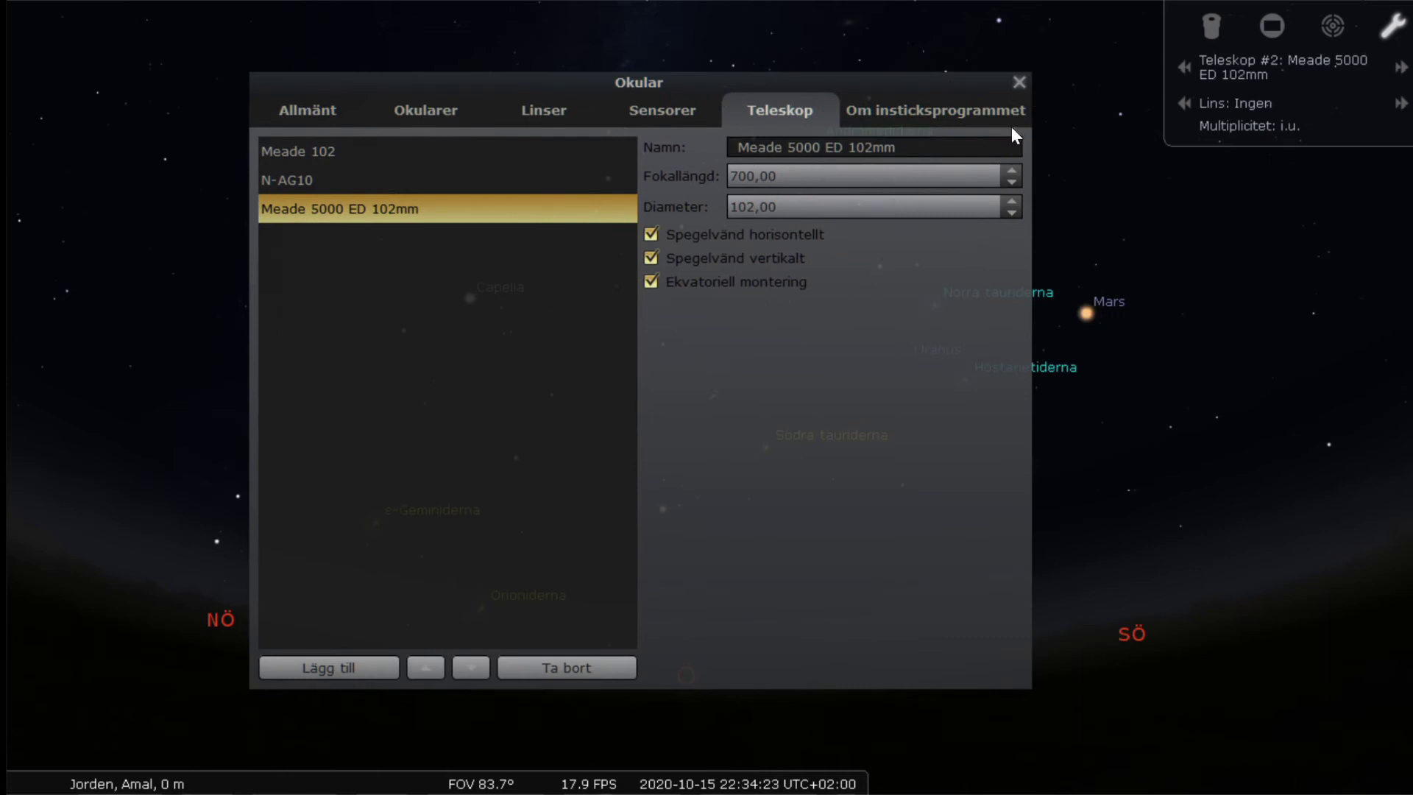
left_click(1019, 82)
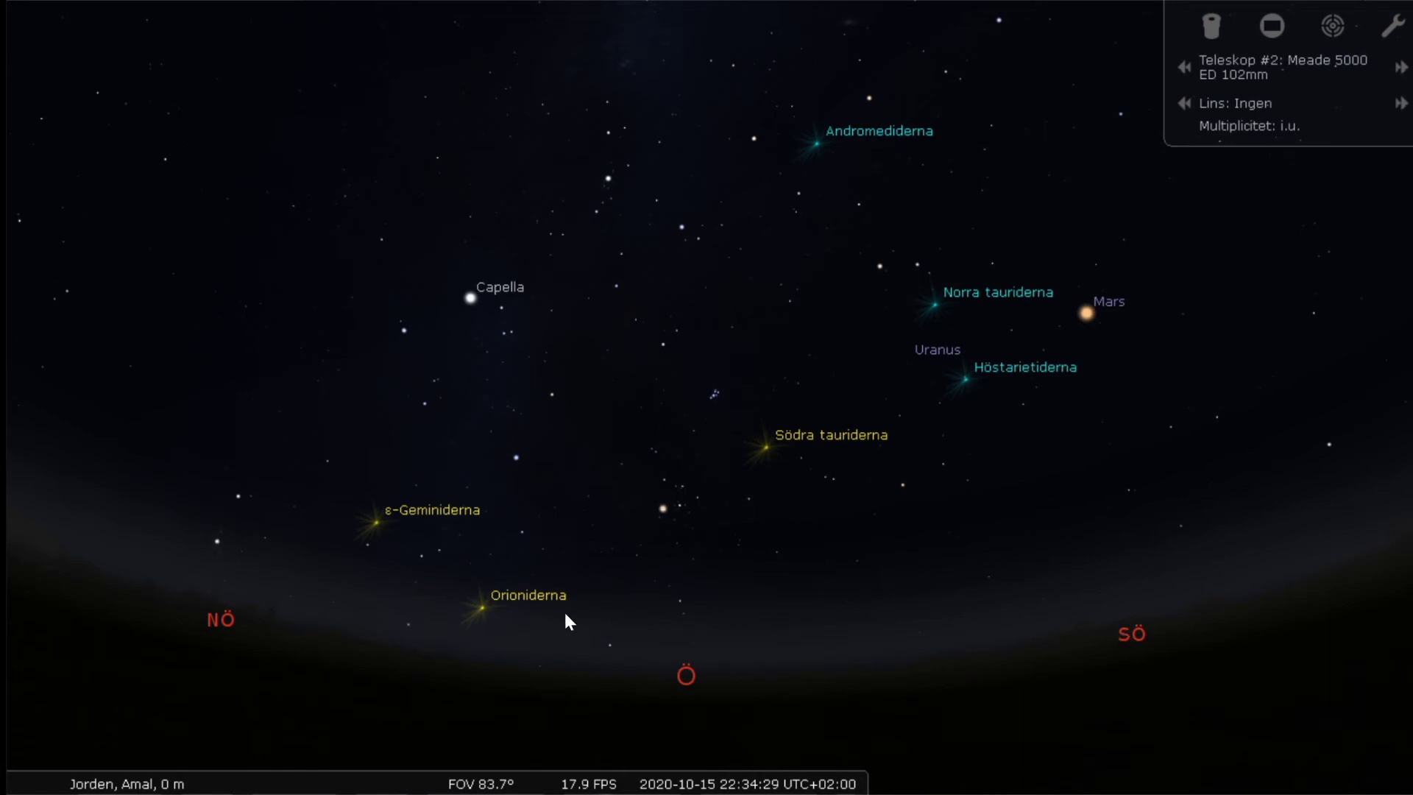
Zoom in on the Pleiades and select the Merope Nebula (NGC 1435)
mouse_move(788, 760)
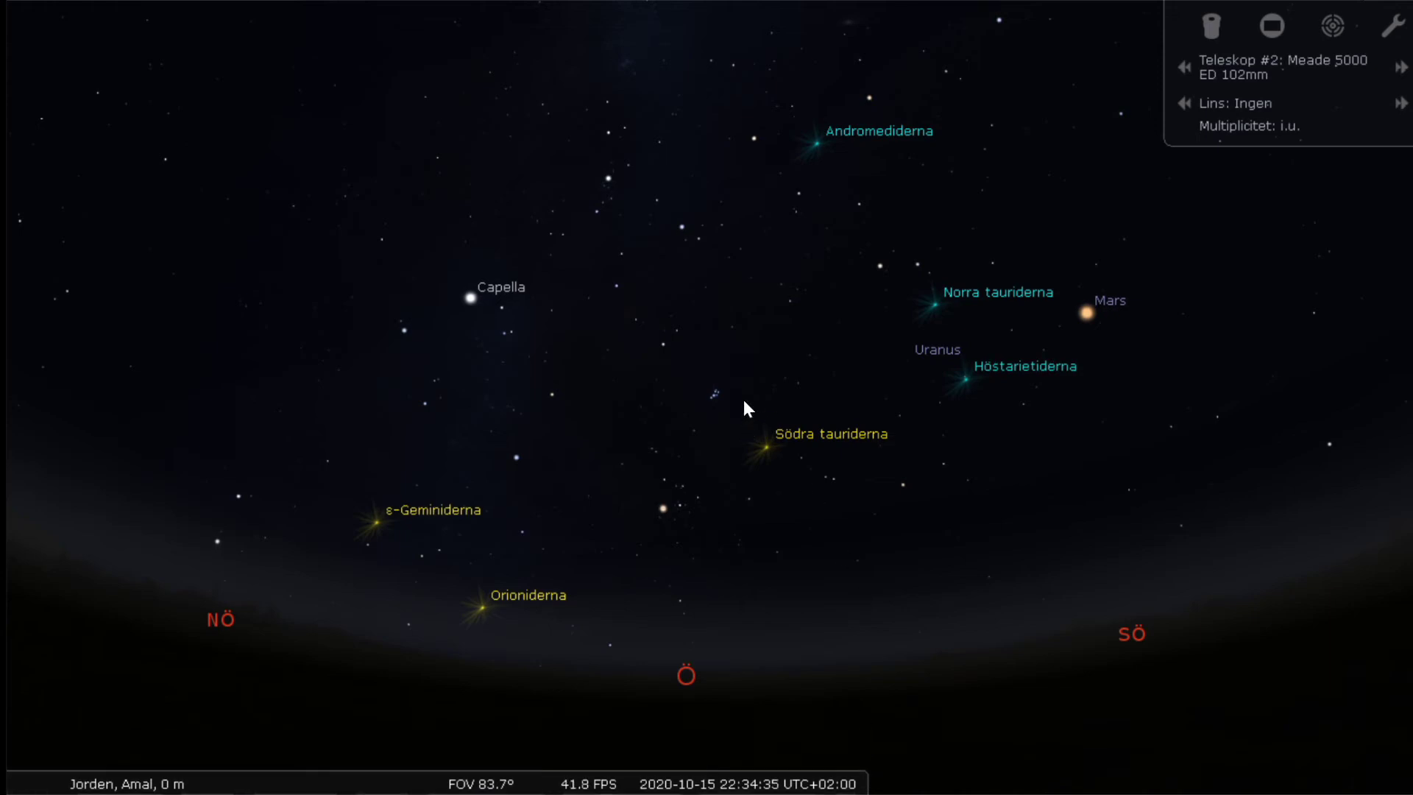
scroll(708, 413, "up", 2)
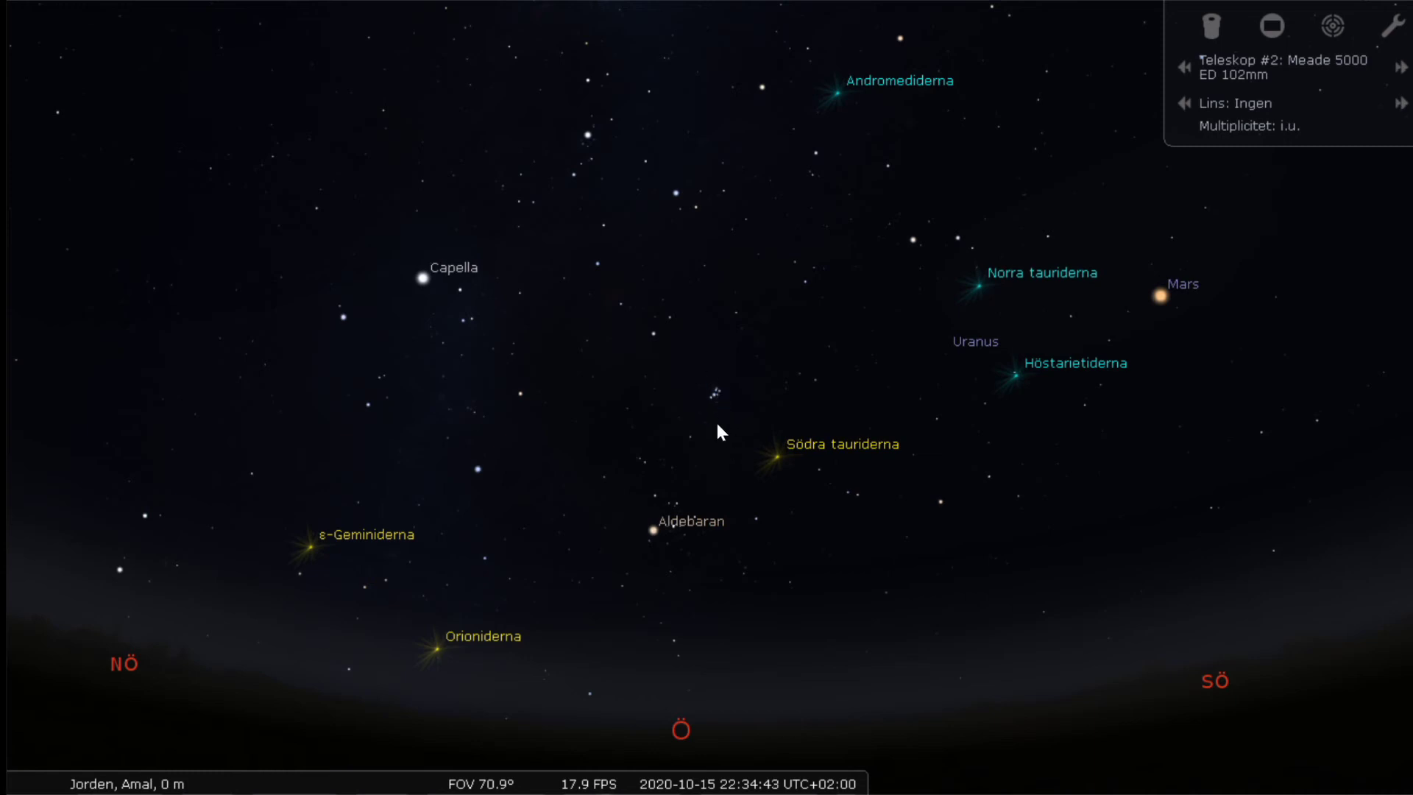
scroll(718, 426, "up", 10)
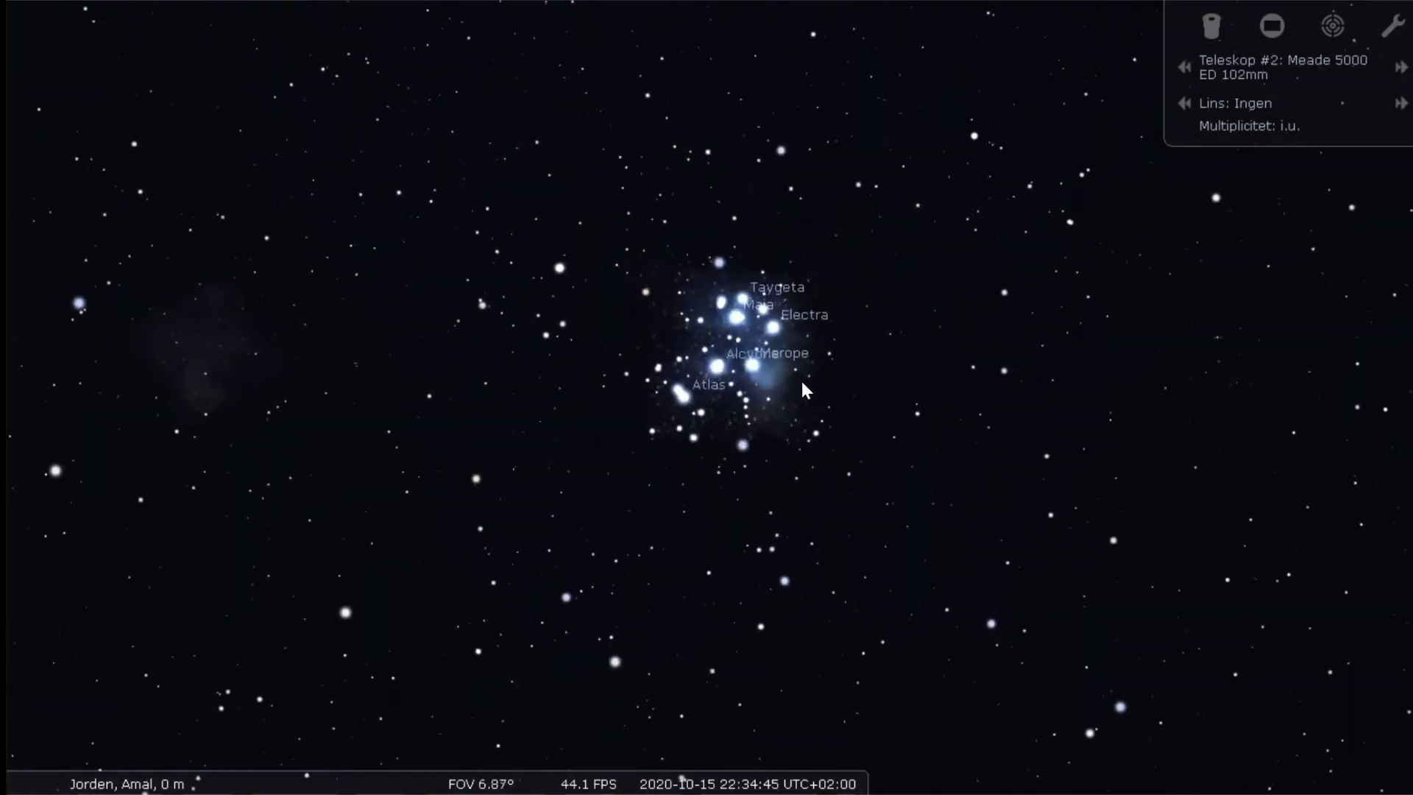
left_click(776, 368)
Recentre the Pleiades and adjust the zoom to about a 4° field
left_click_drag(925, 422, 843, 499)
scroll(723, 442, "up", 3)
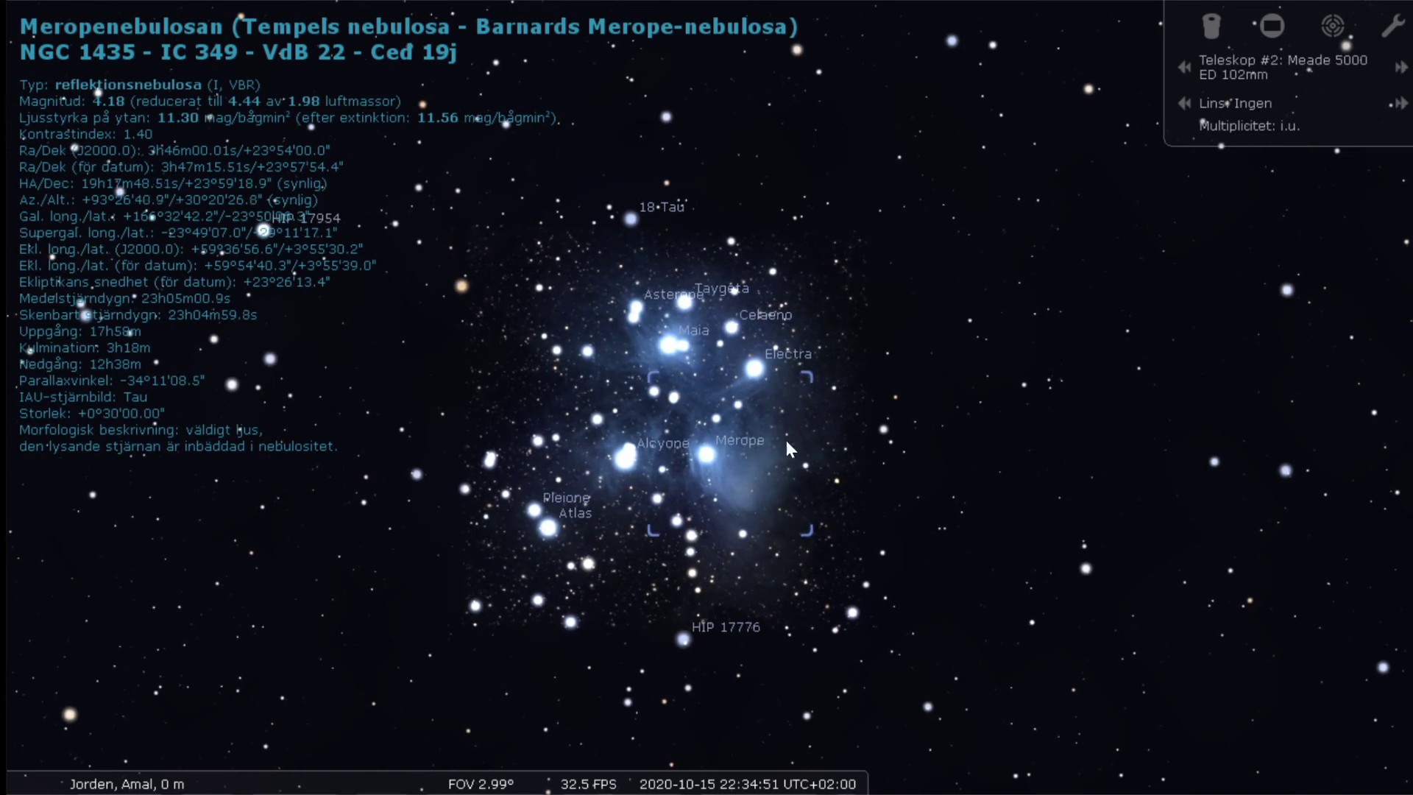
left_click_drag(736, 490, 764, 481)
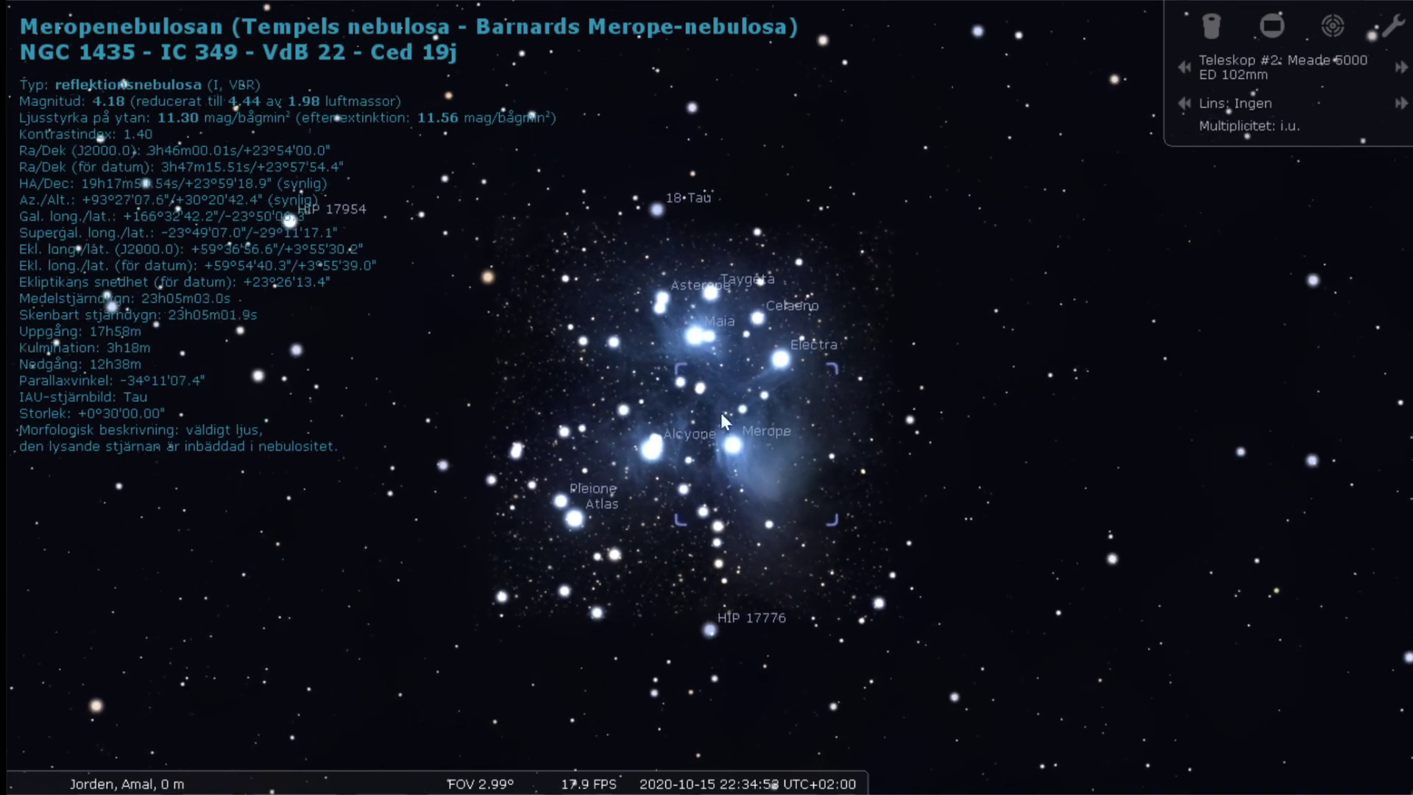
scroll(739, 418, "down", 3)
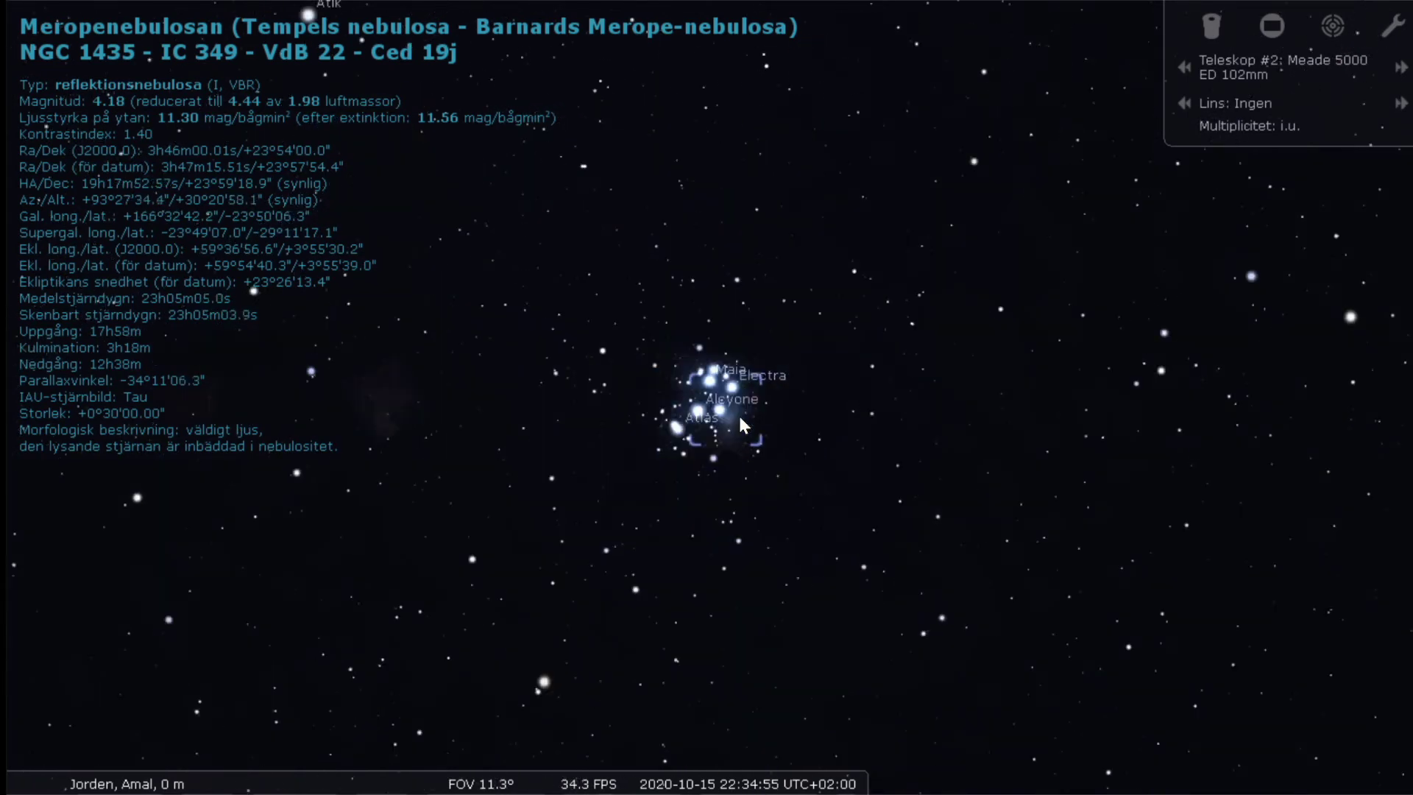
scroll(739, 416, "down", 4)
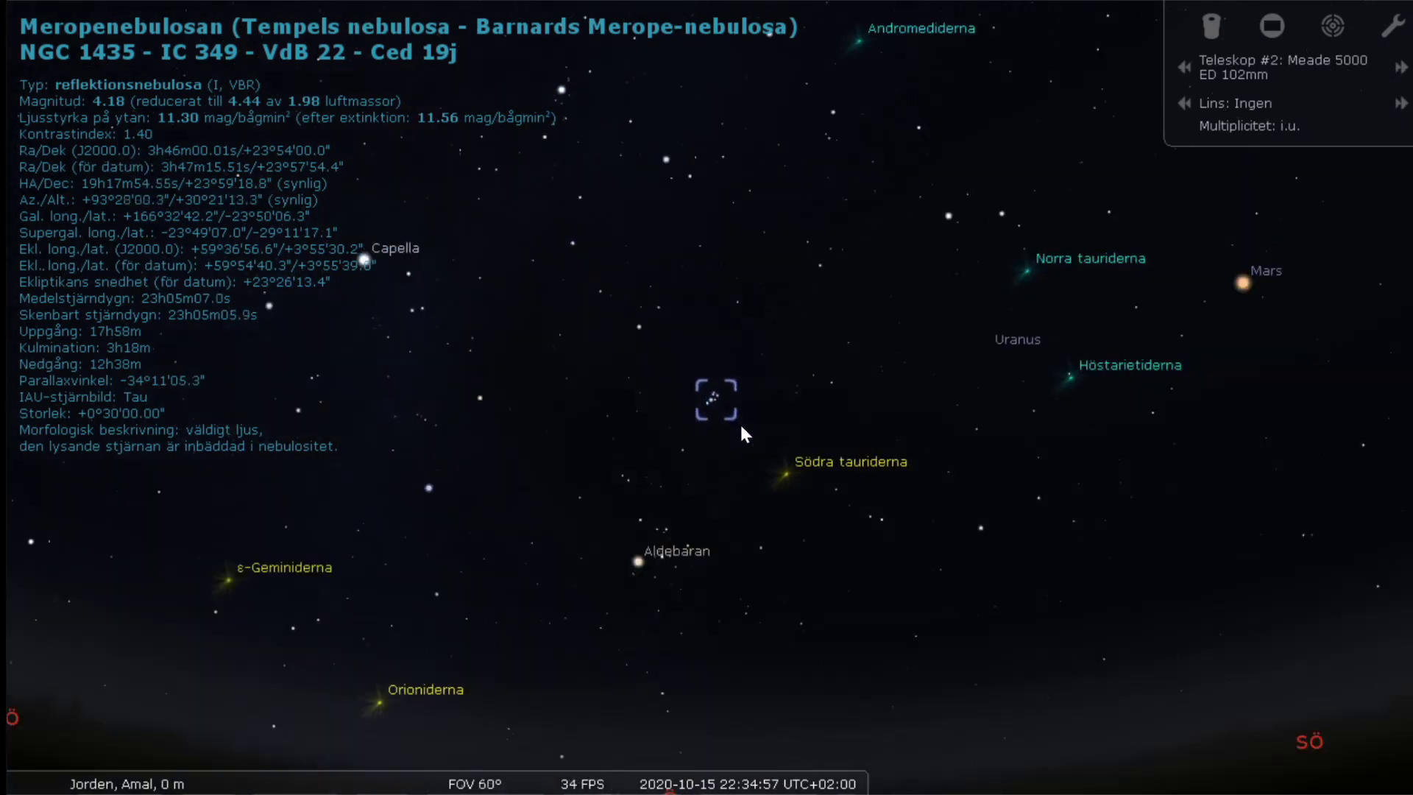
scroll(740, 425, "down", 2)
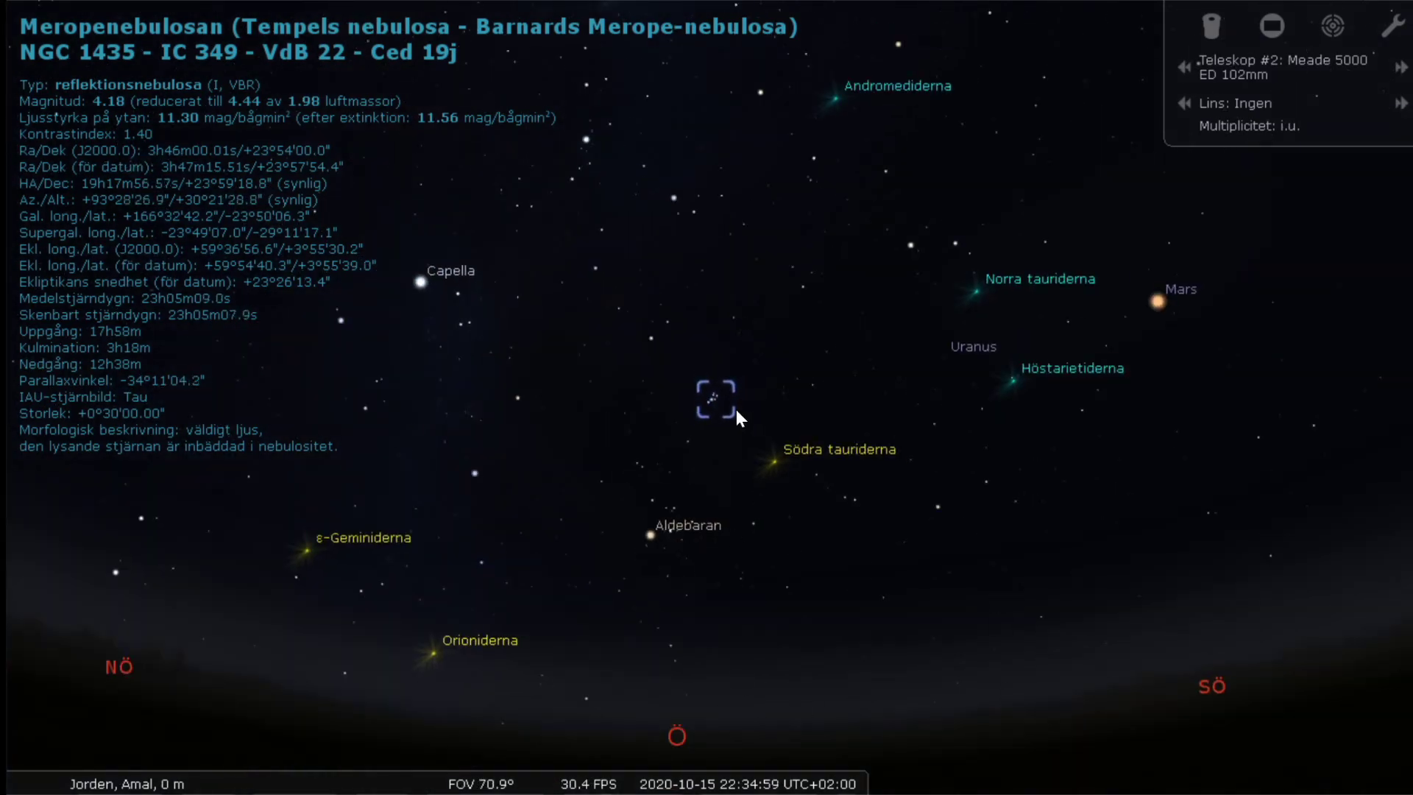
scroll(723, 404, "up", 6)
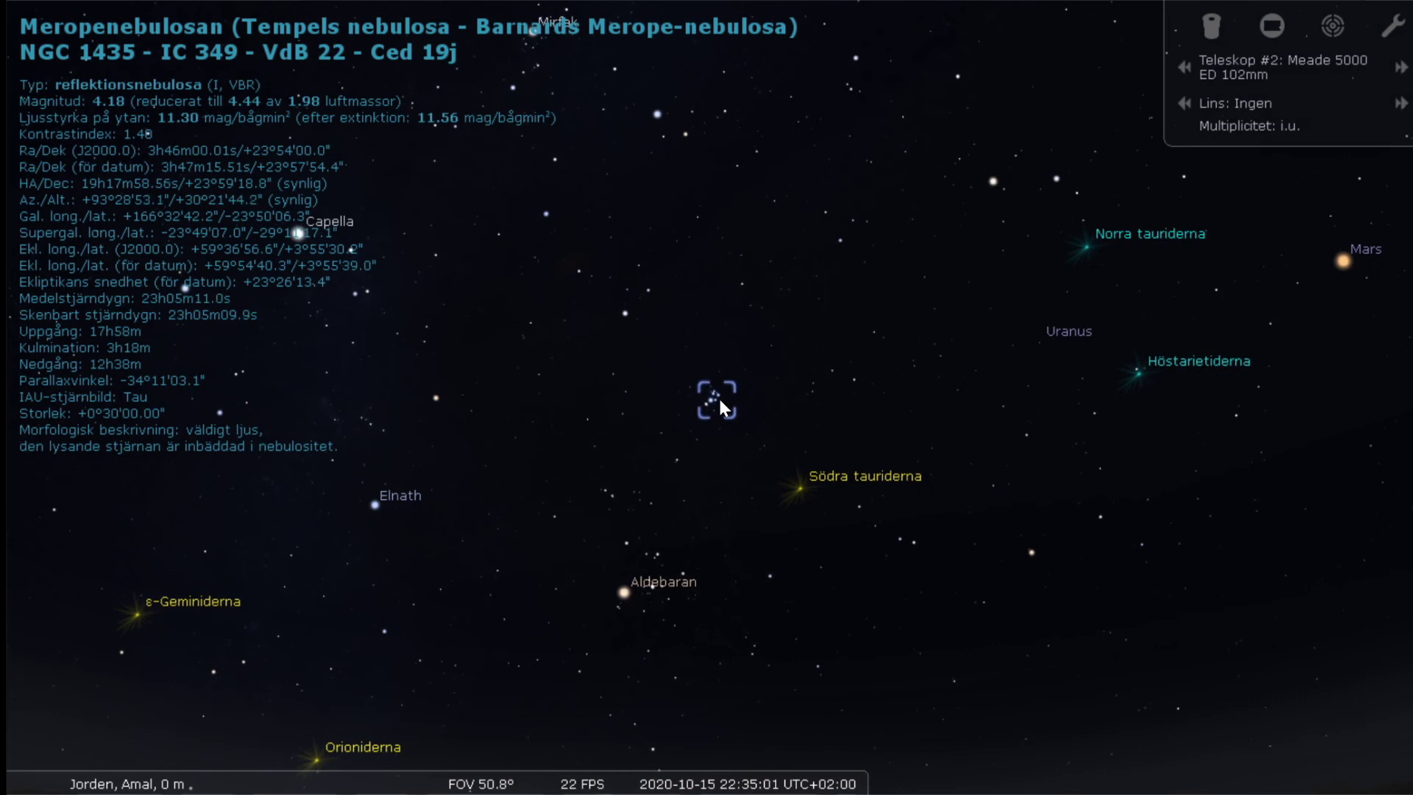
scroll(719, 418, "up", 4)
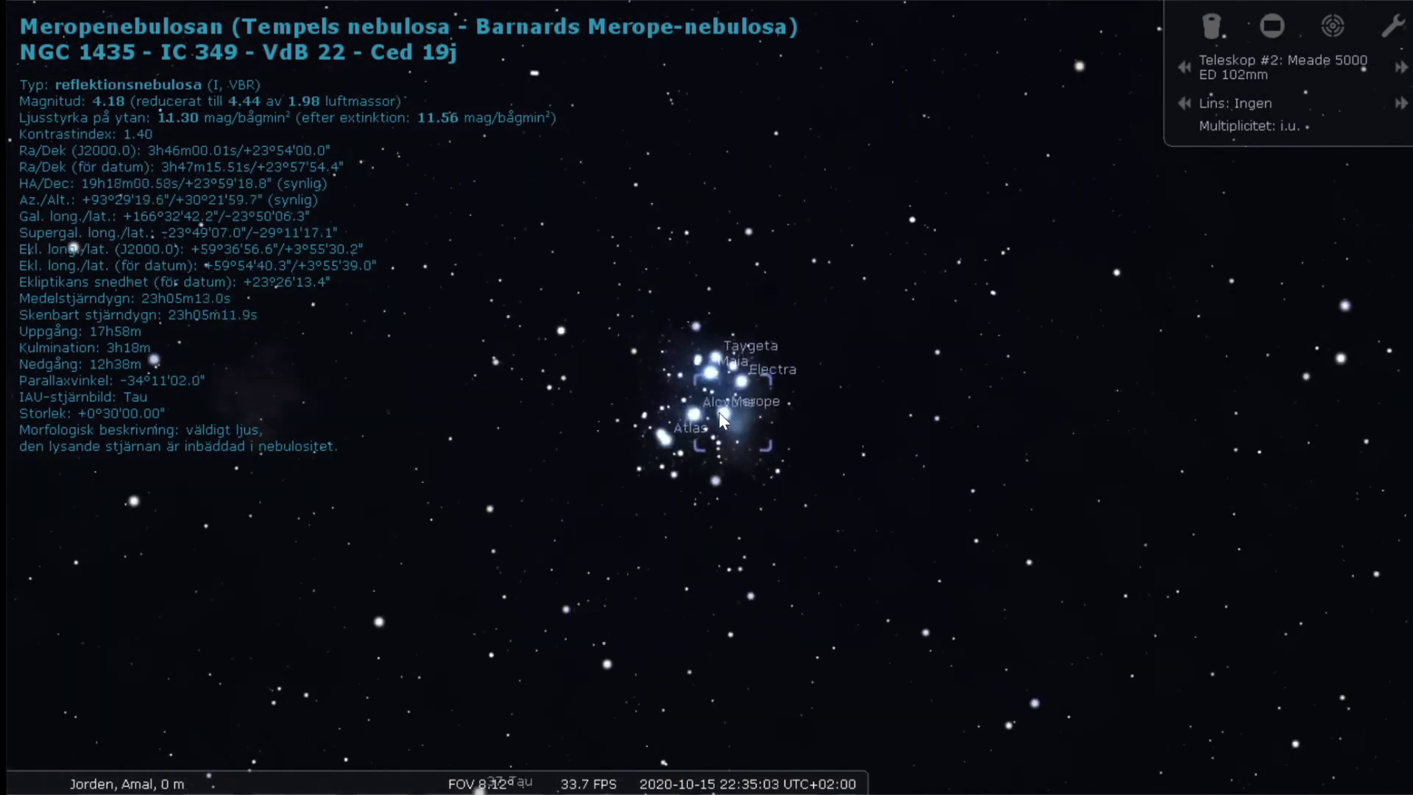
scroll(721, 420, "down", 1)
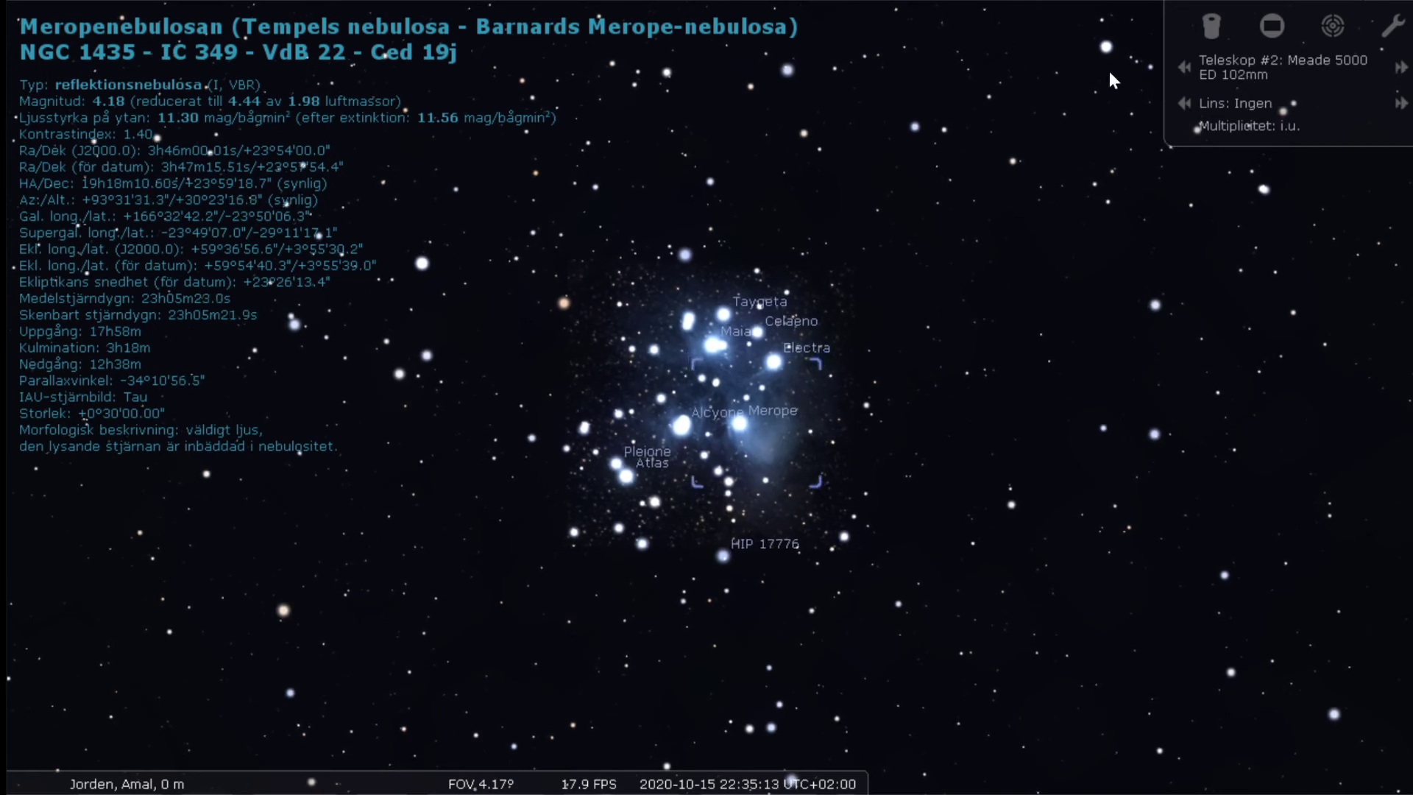
Turn on the ocular view, settle on the Celestron Plössl 25mm, and select a faint central star
left_click(1208, 23)
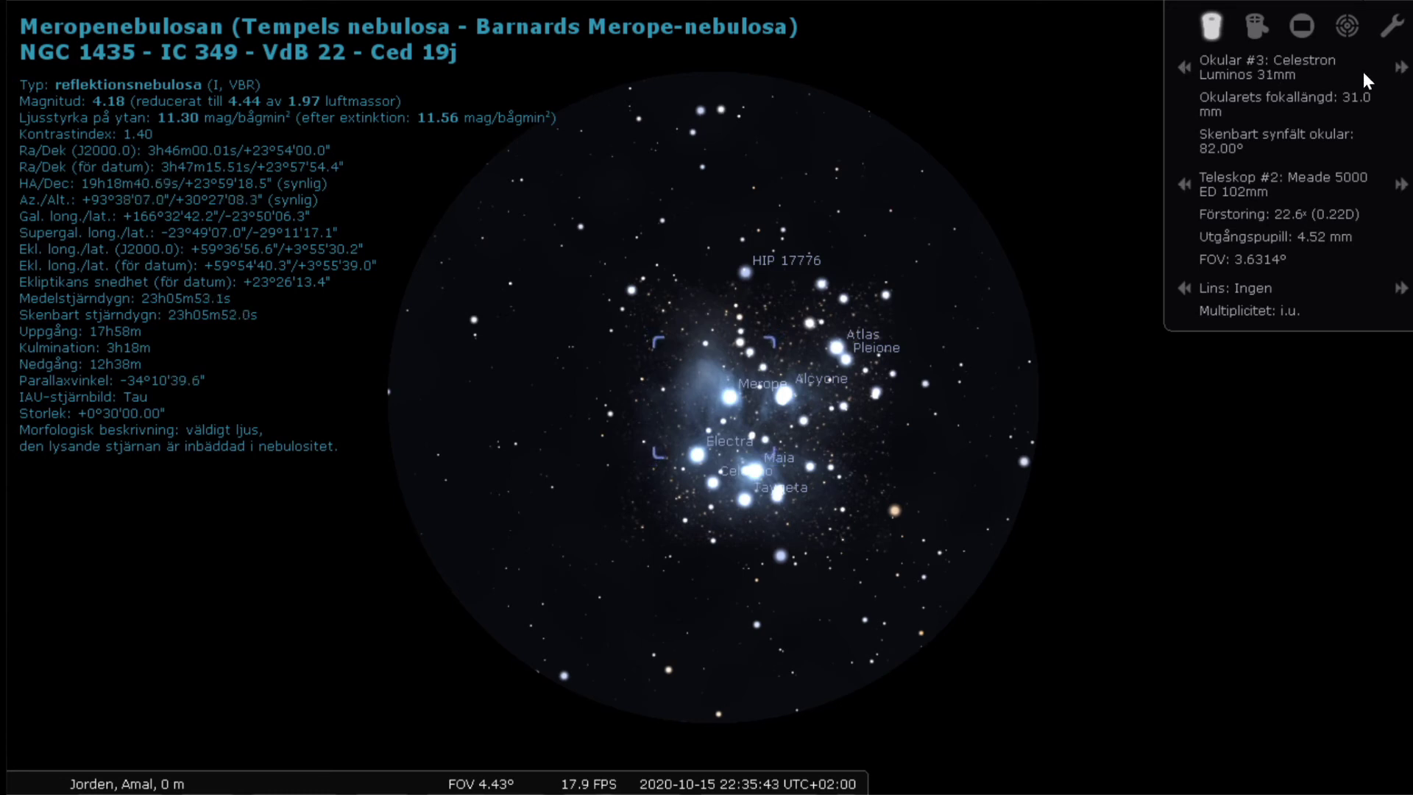
left_click(1400, 67)
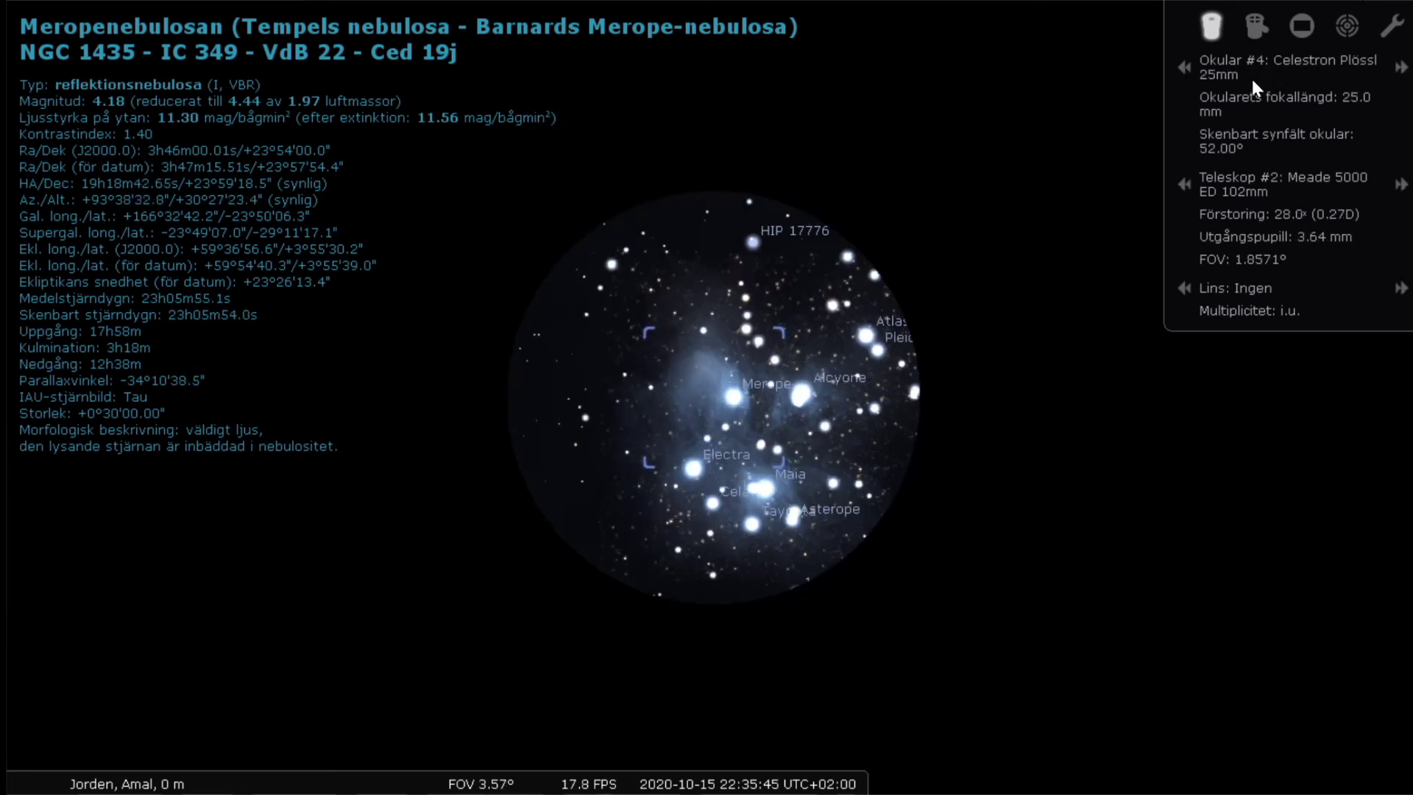
left_click(1184, 68)
left_click(1183, 68)
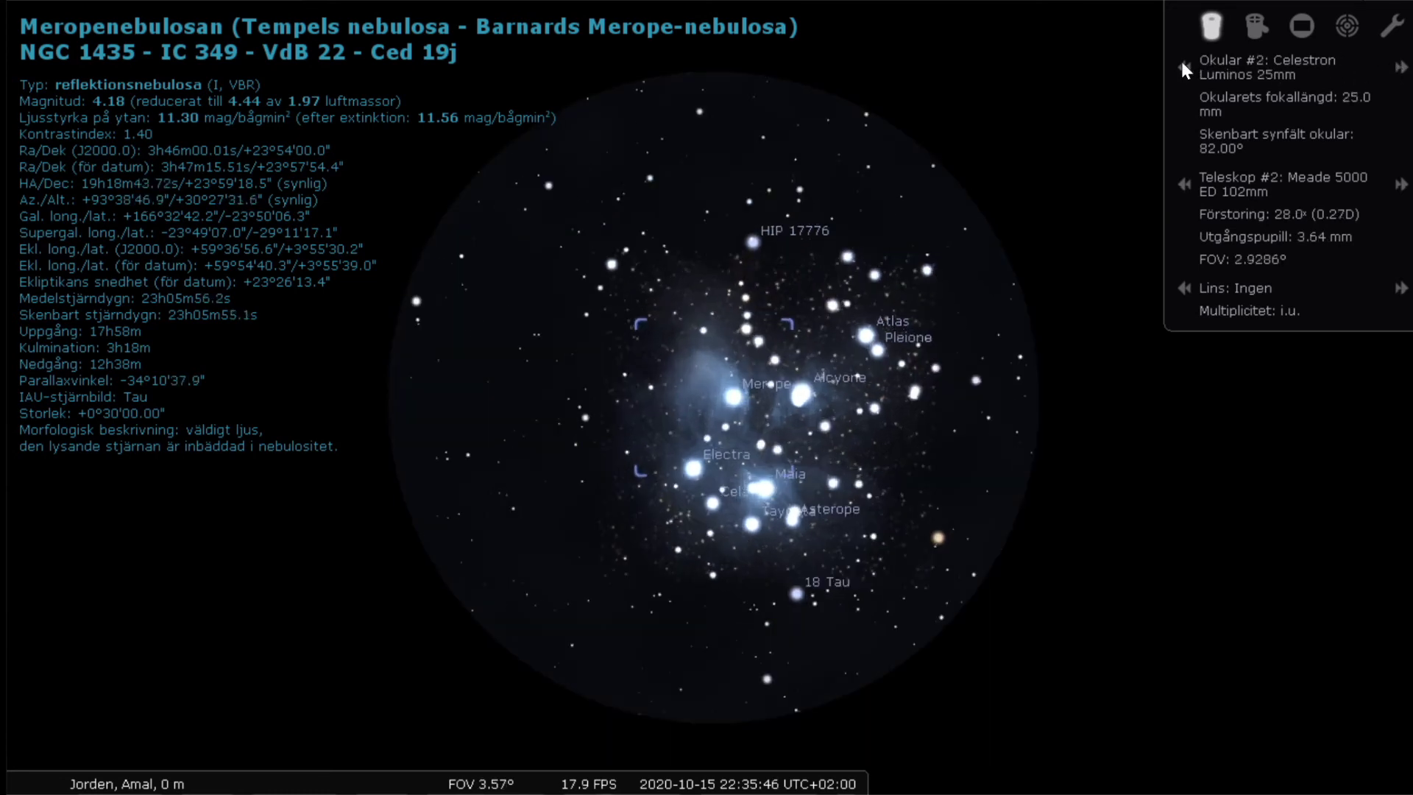
left_click(1400, 67)
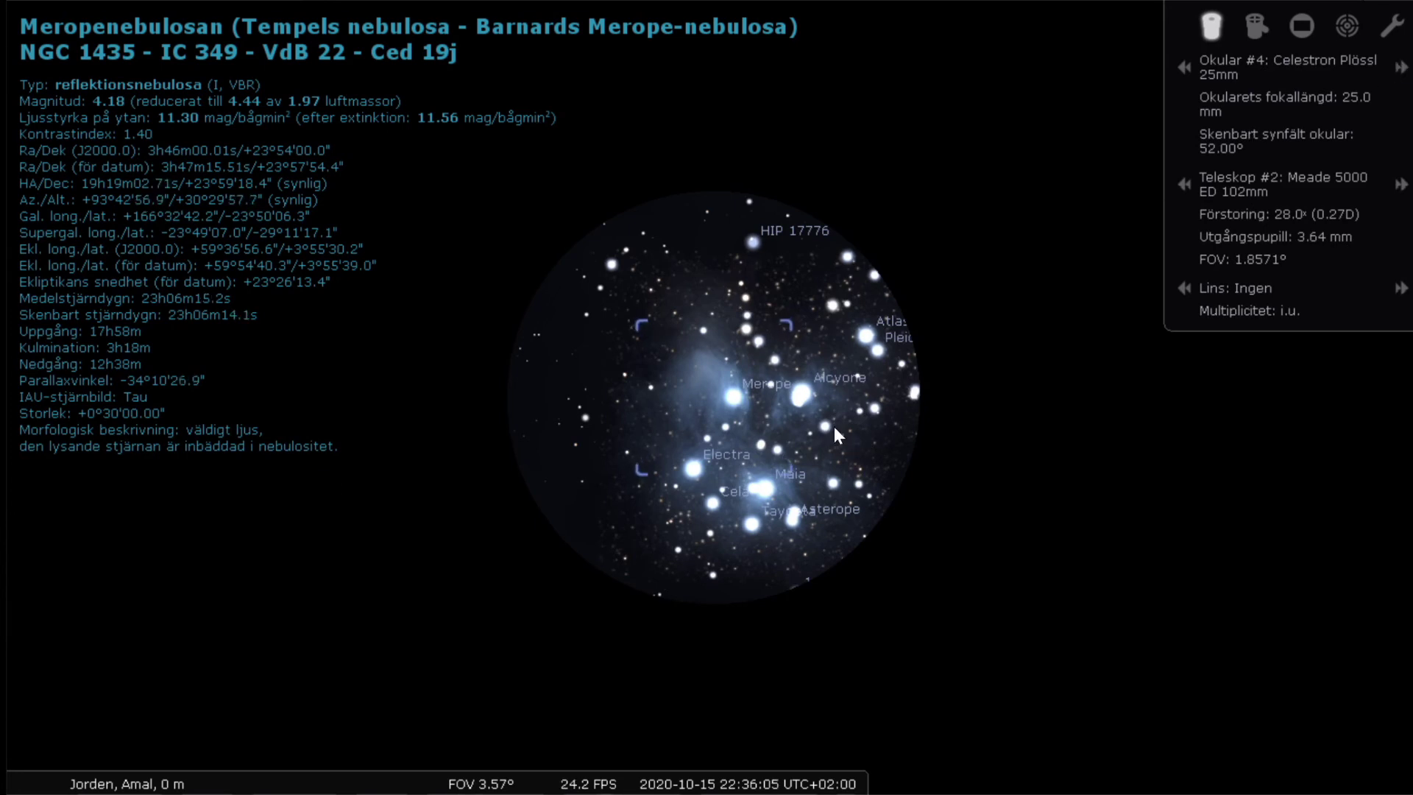
left_click(731, 419)
Select several faint stars near the middle of the Pleiades
left_click(720, 437)
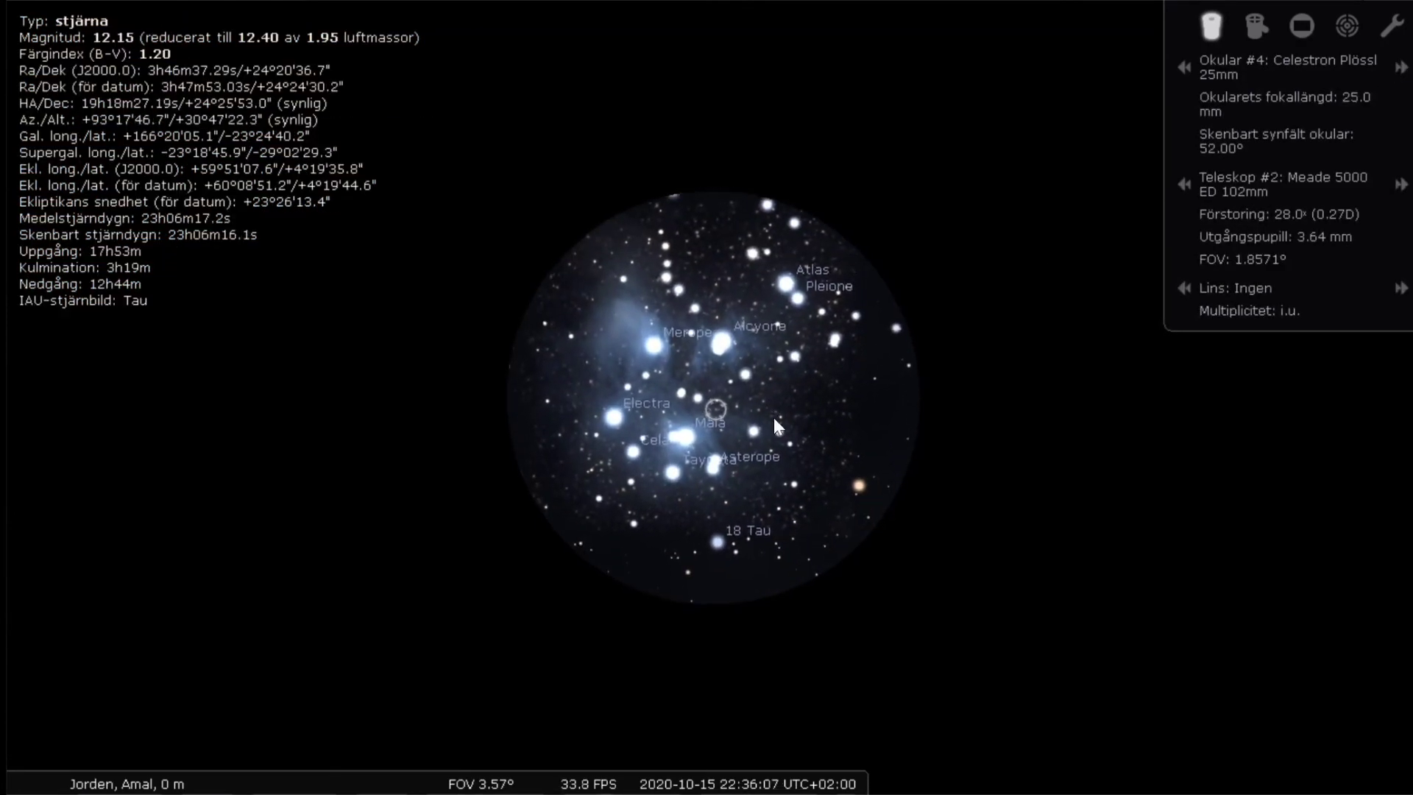
left_click(786, 436)
left_click(690, 361)
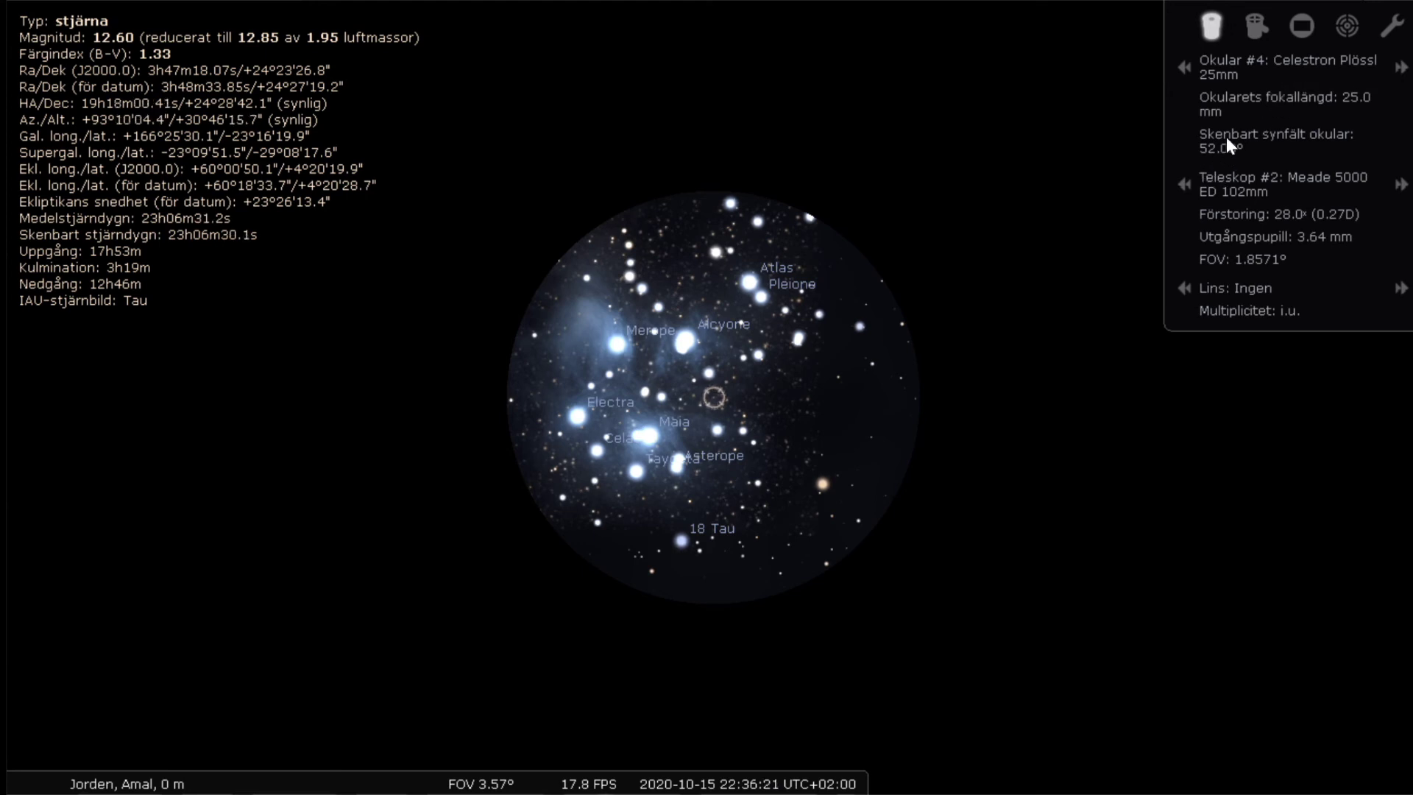
Compare the Luminos 25mm and Plössl 25mm eyepieces, ending on the Luminos 15mm at 46.7x
left_click(1184, 67)
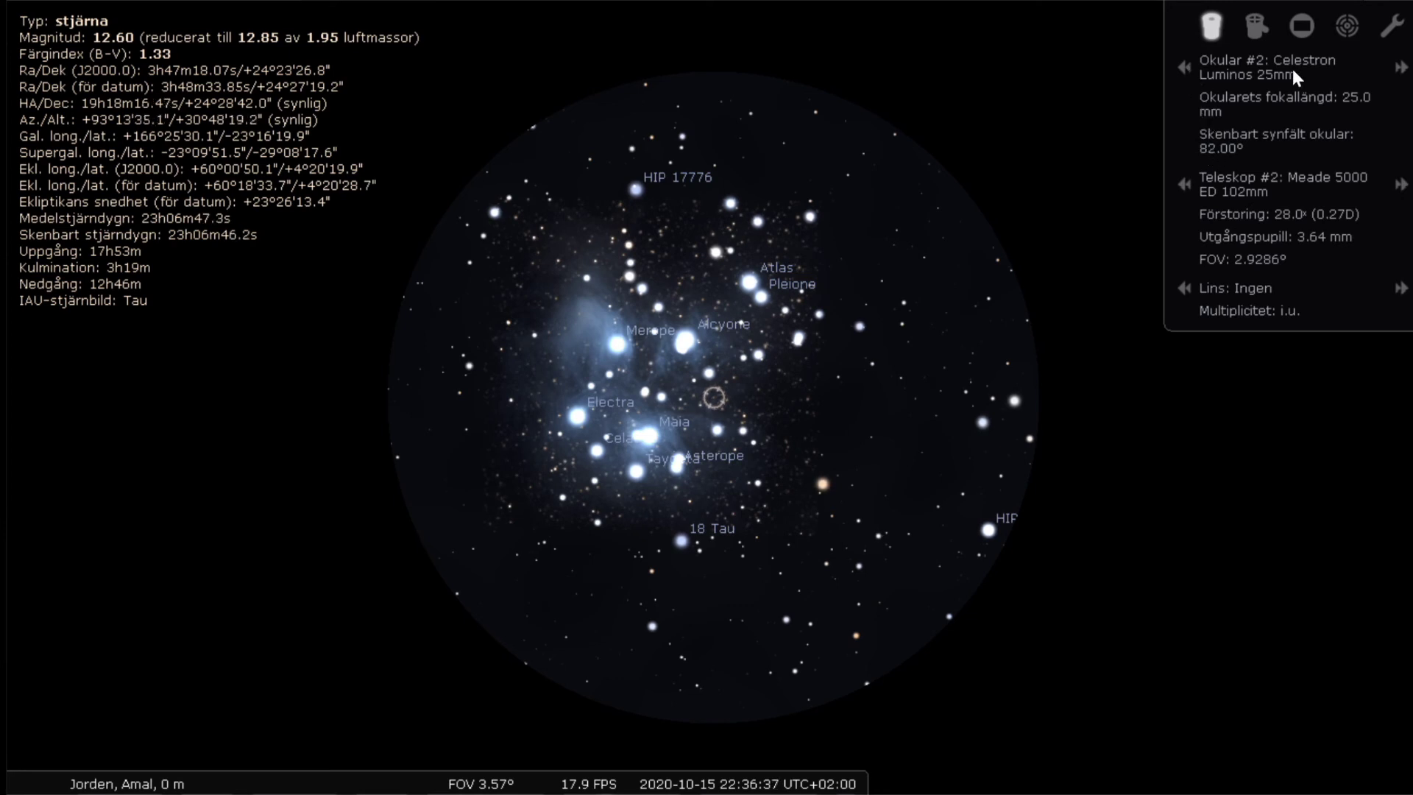
left_click(1401, 68)
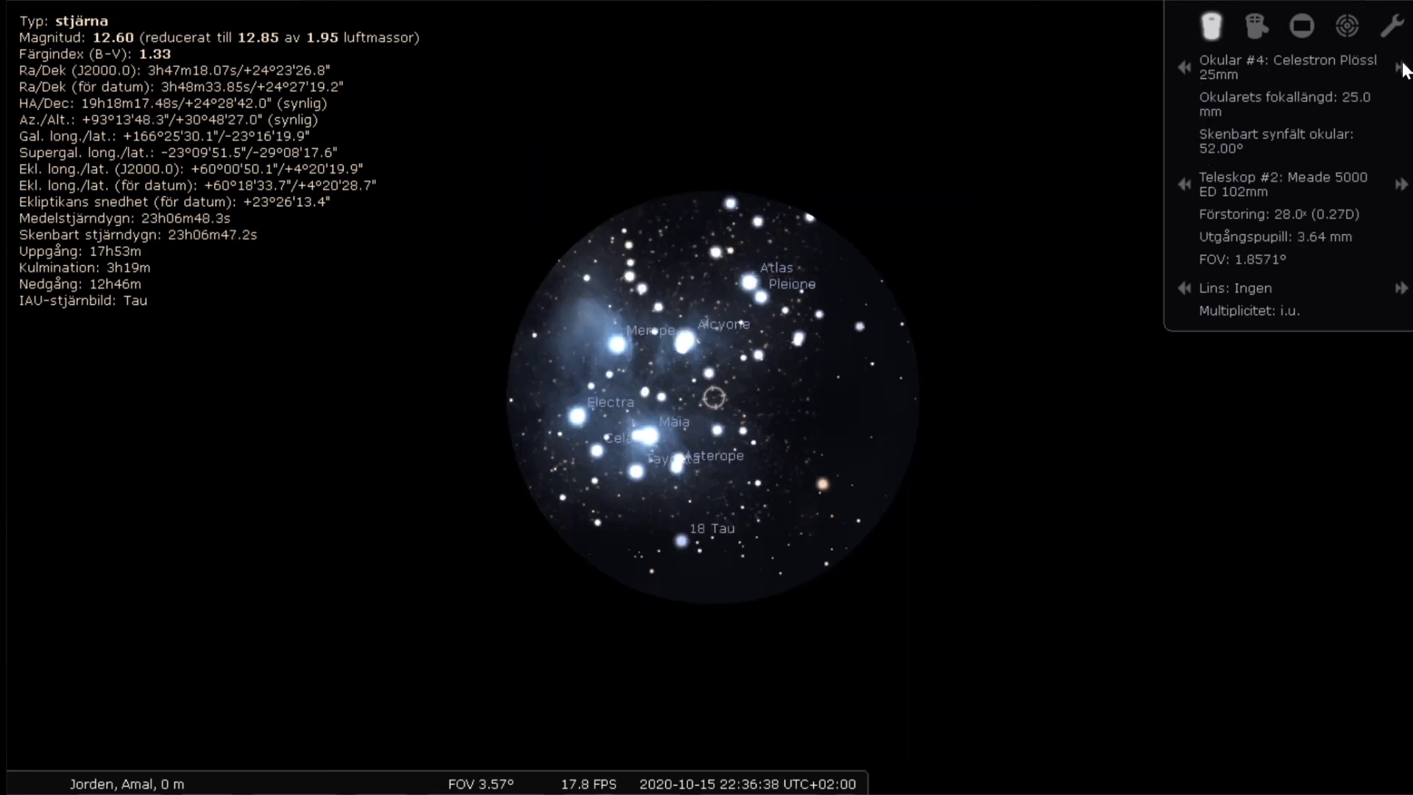
left_click(1184, 68)
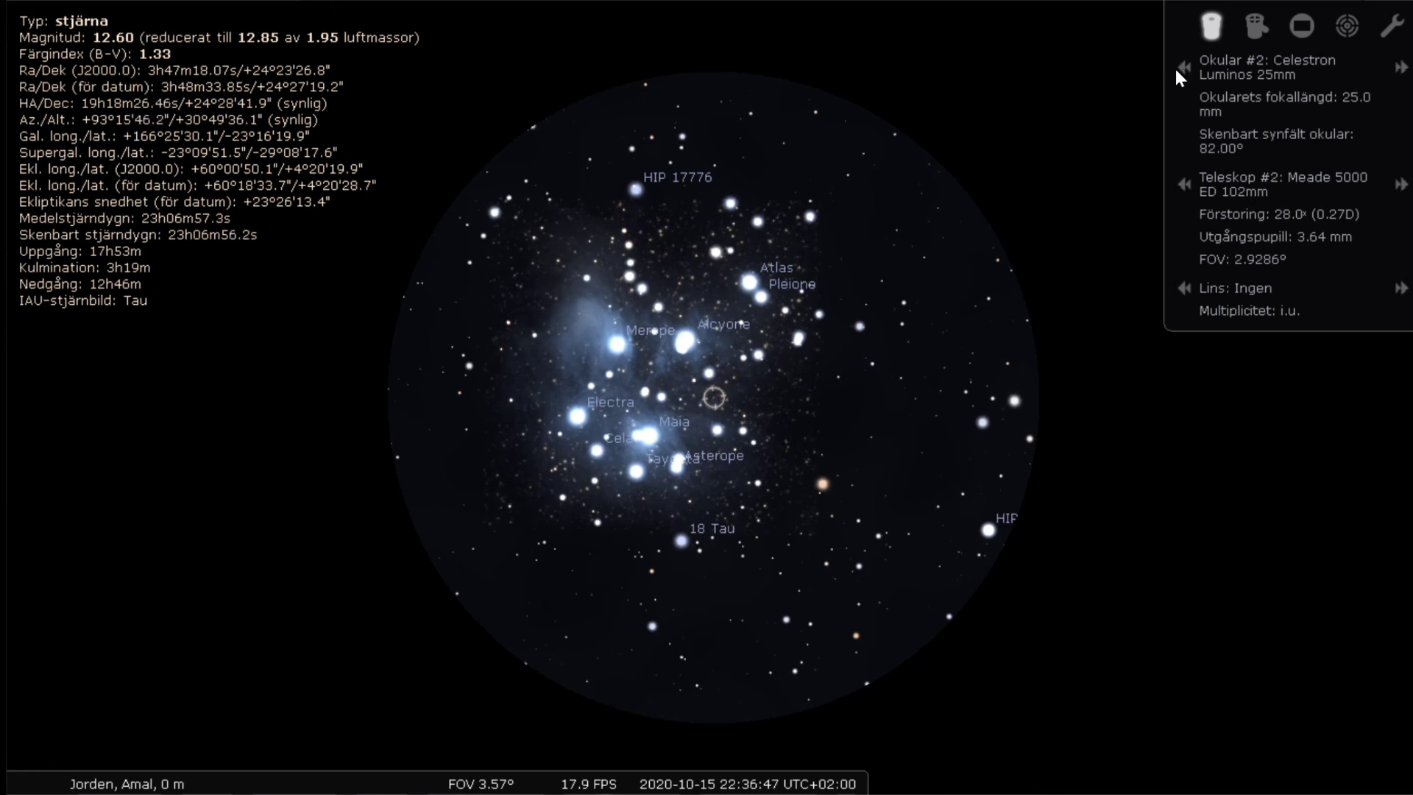
left_click(1181, 69)
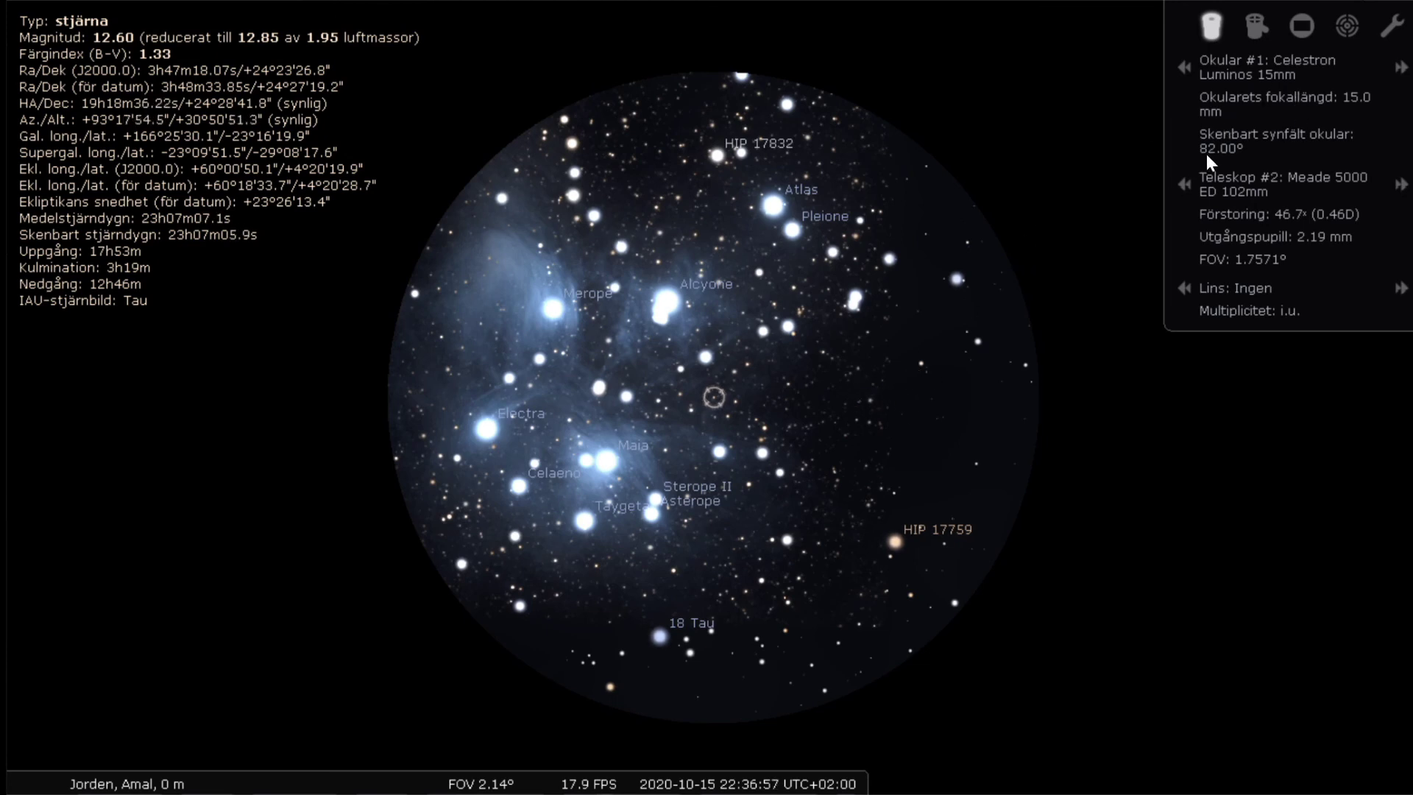
Switch to the 7mm Luminos eyepiece at 100x and select and centre Maia
left_click(1183, 68)
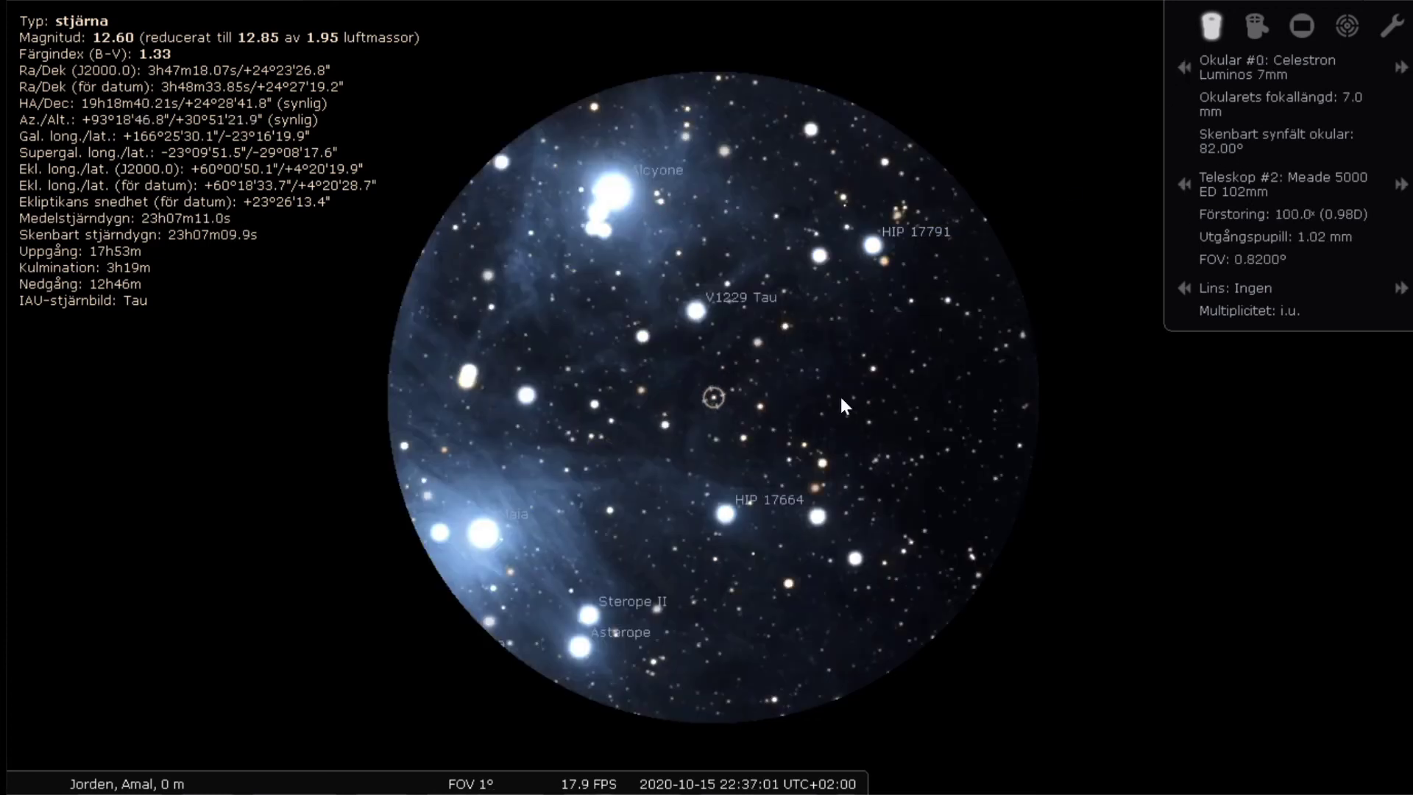
double_click(859, 368)
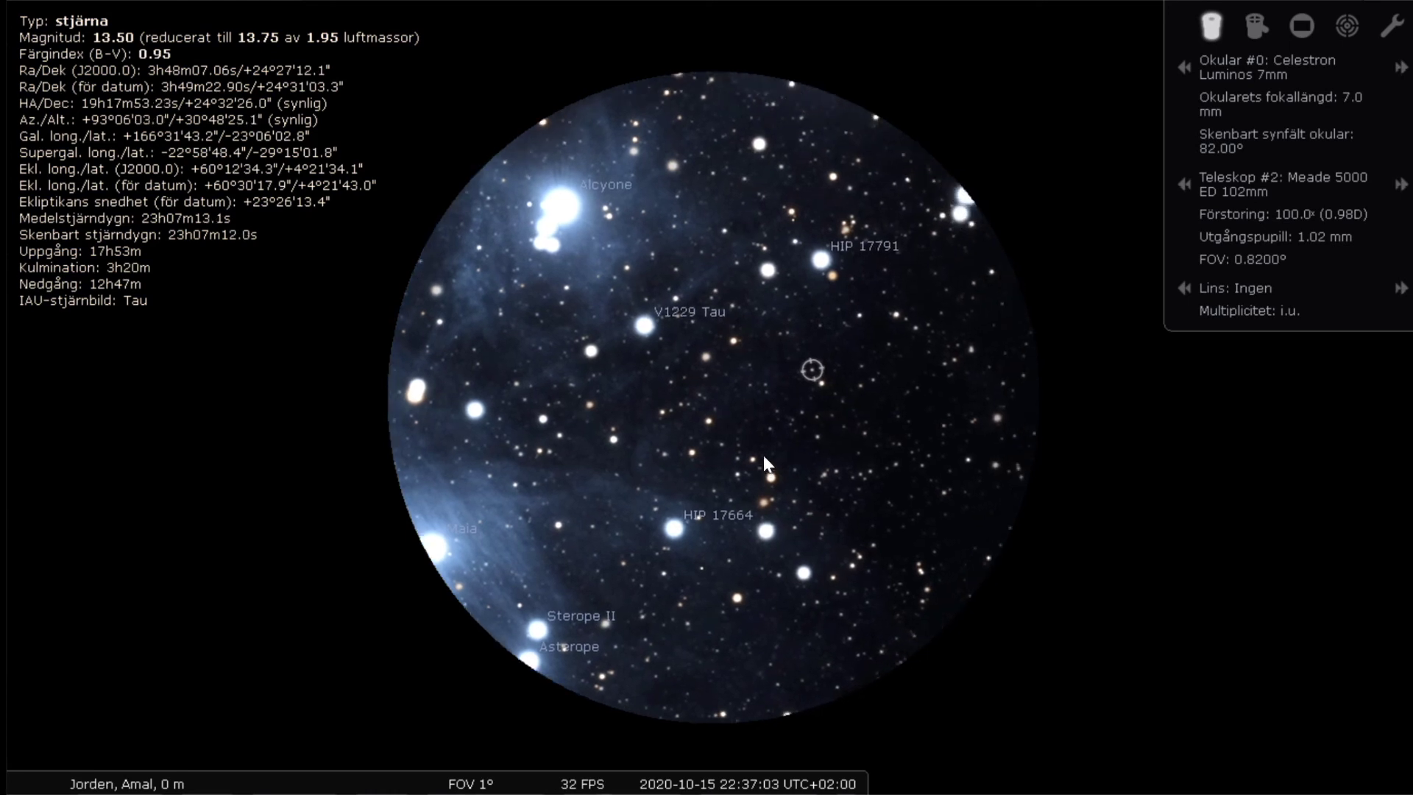
left_click(475, 368)
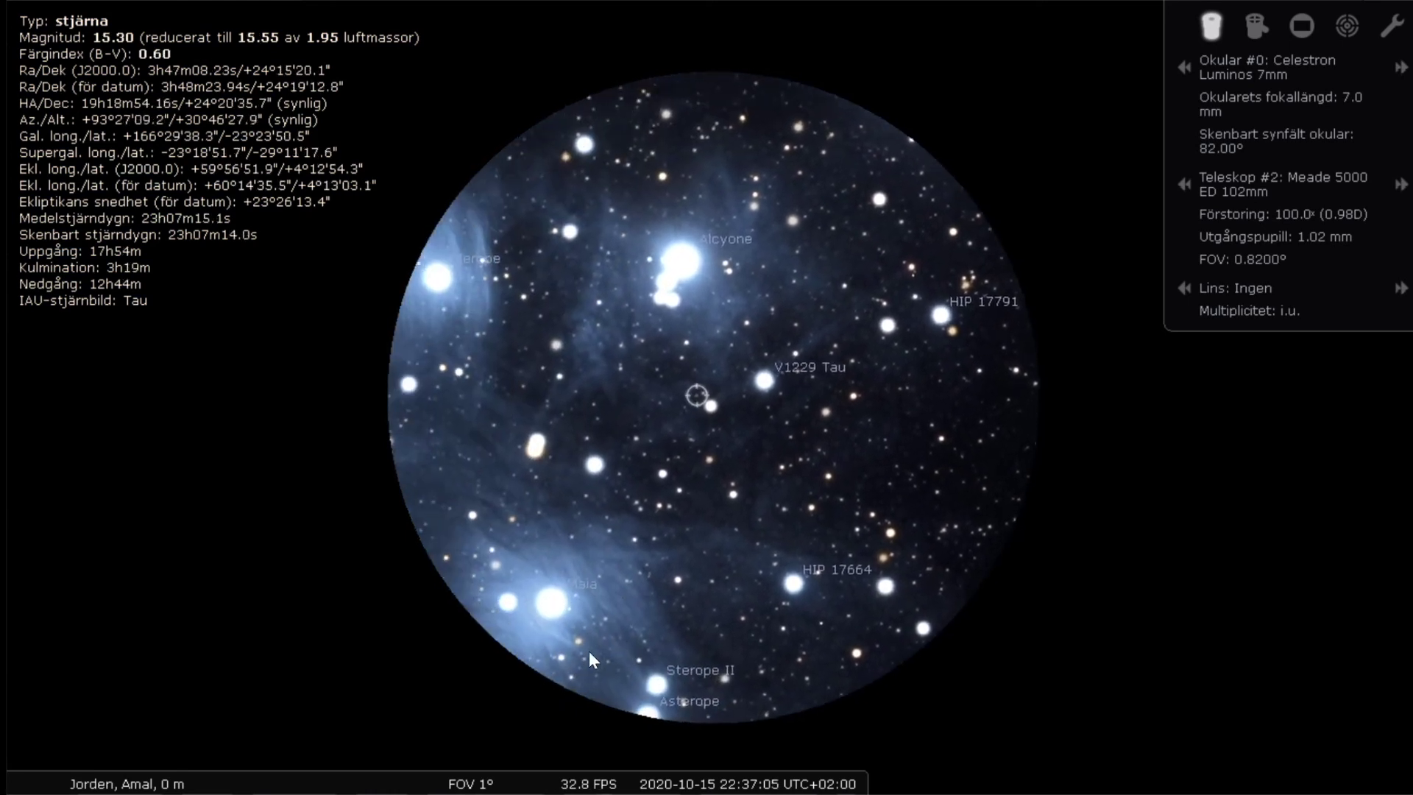
left_click(579, 593)
left_click(580, 594)
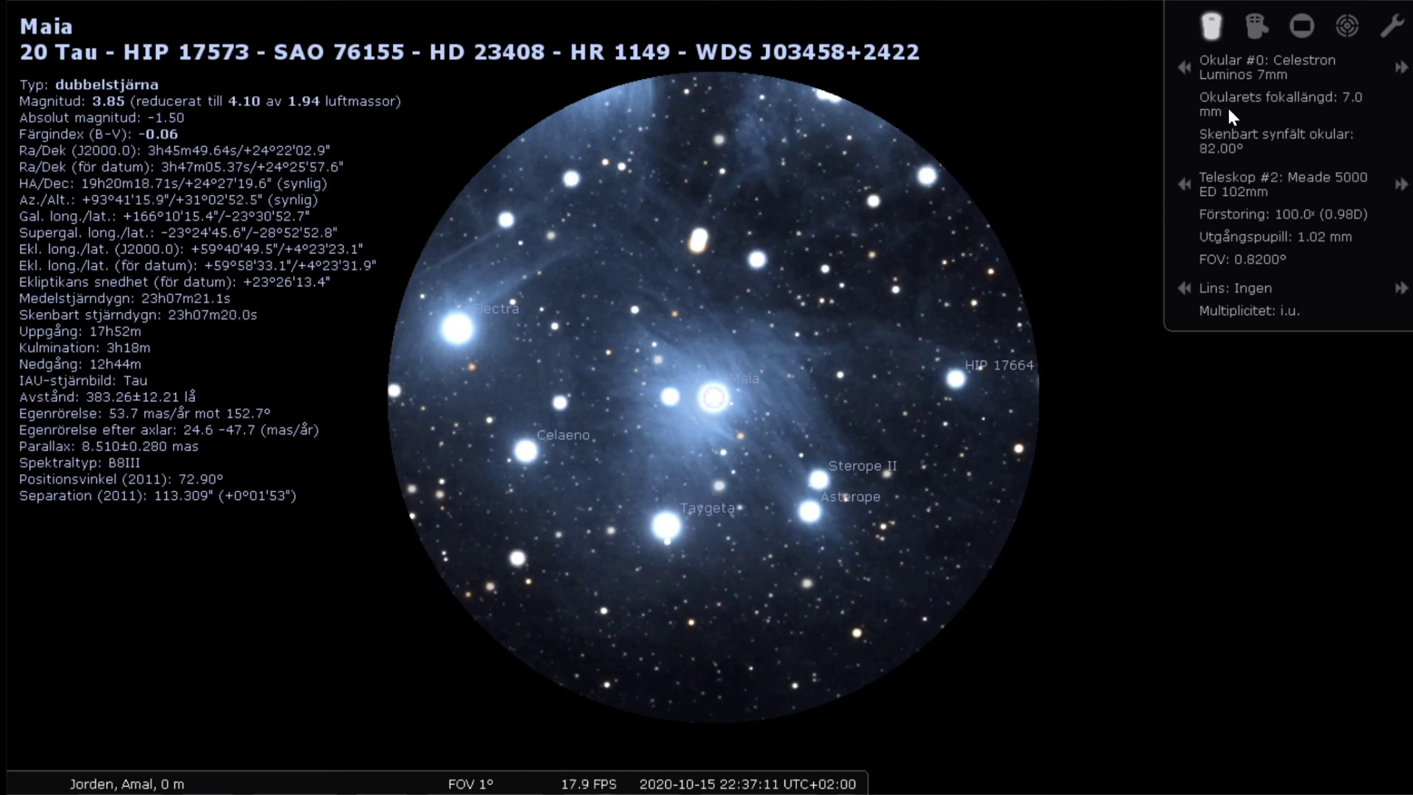
Step through the 15mm and 25mm eyepieces back to 15mm, centring a magnitude 7.55 star
left_click(1403, 68)
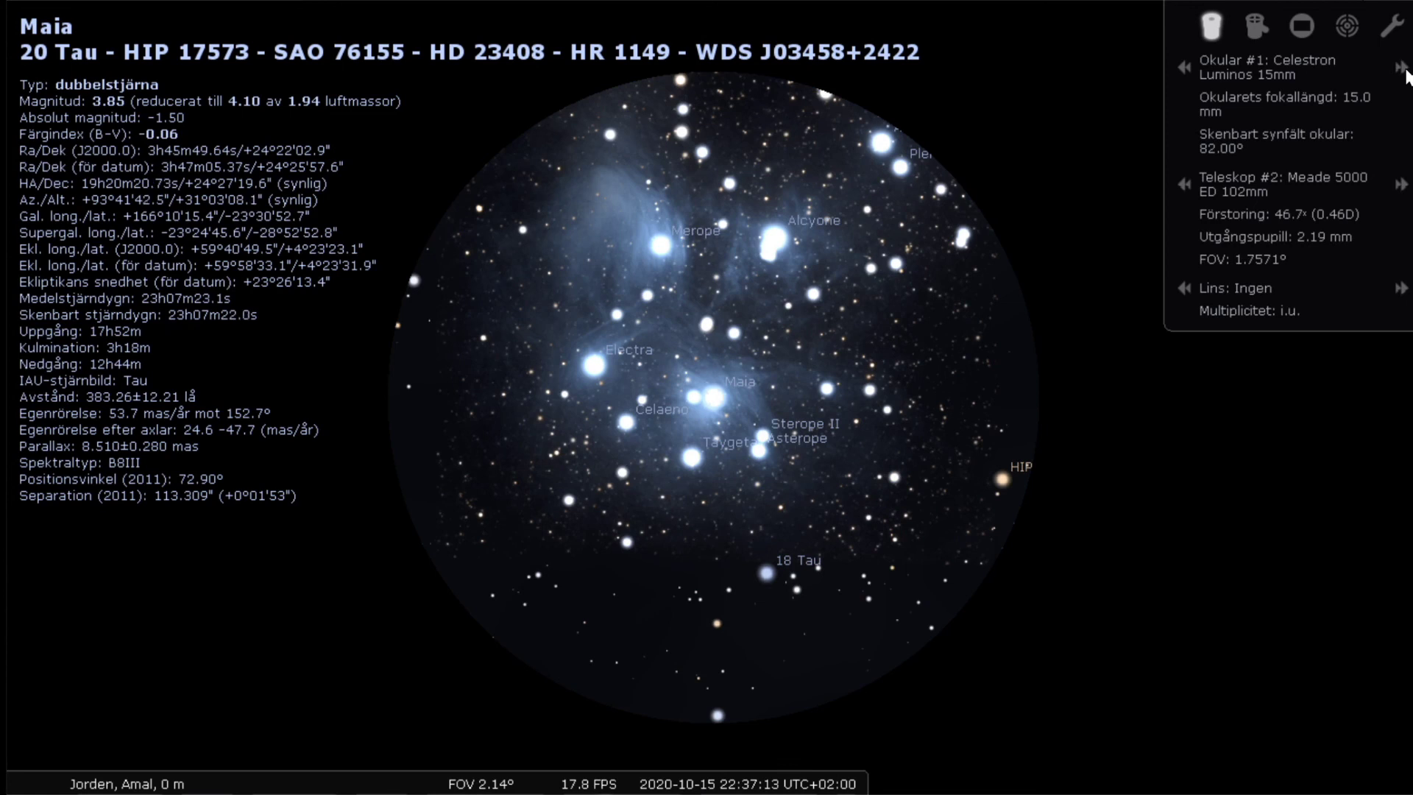
left_click(1404, 69)
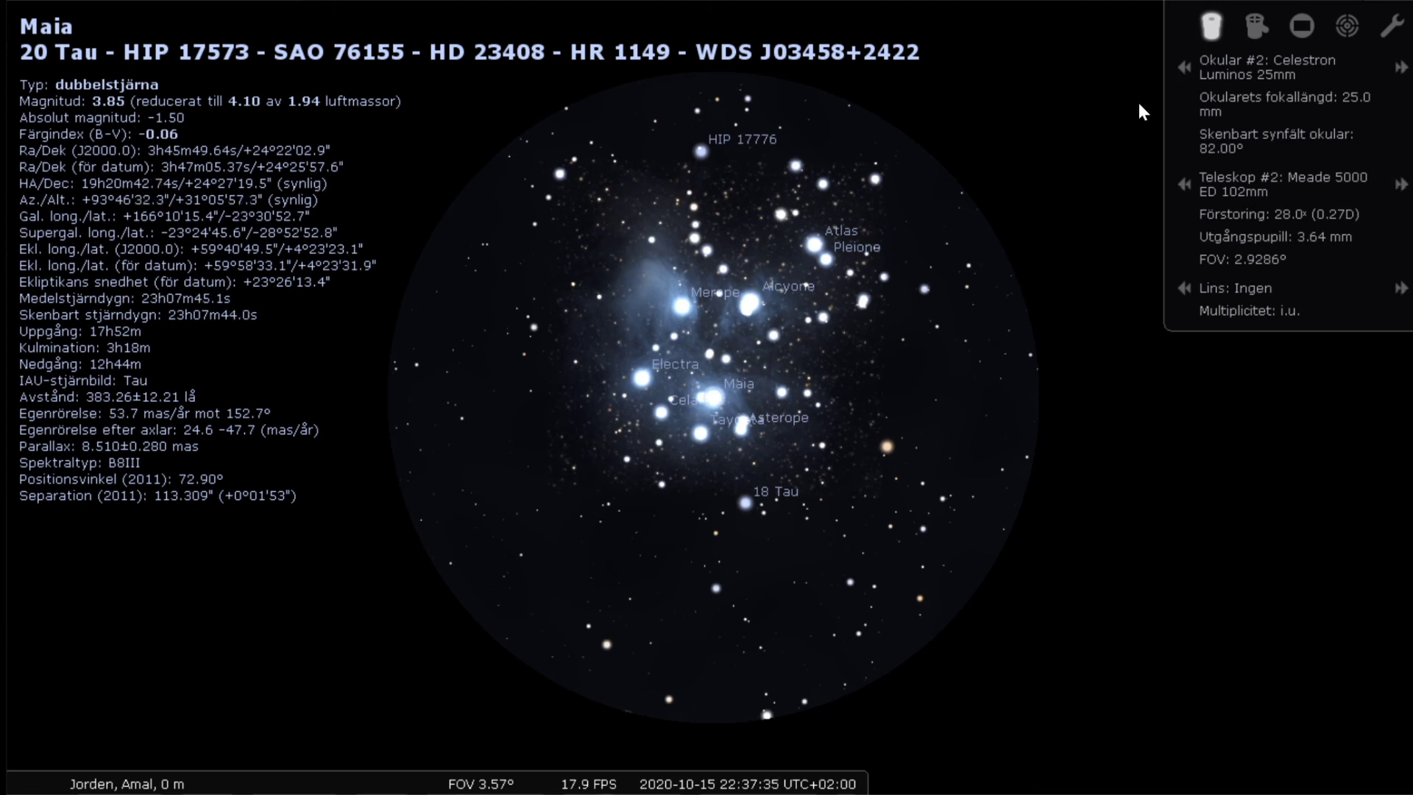
left_click(1184, 67)
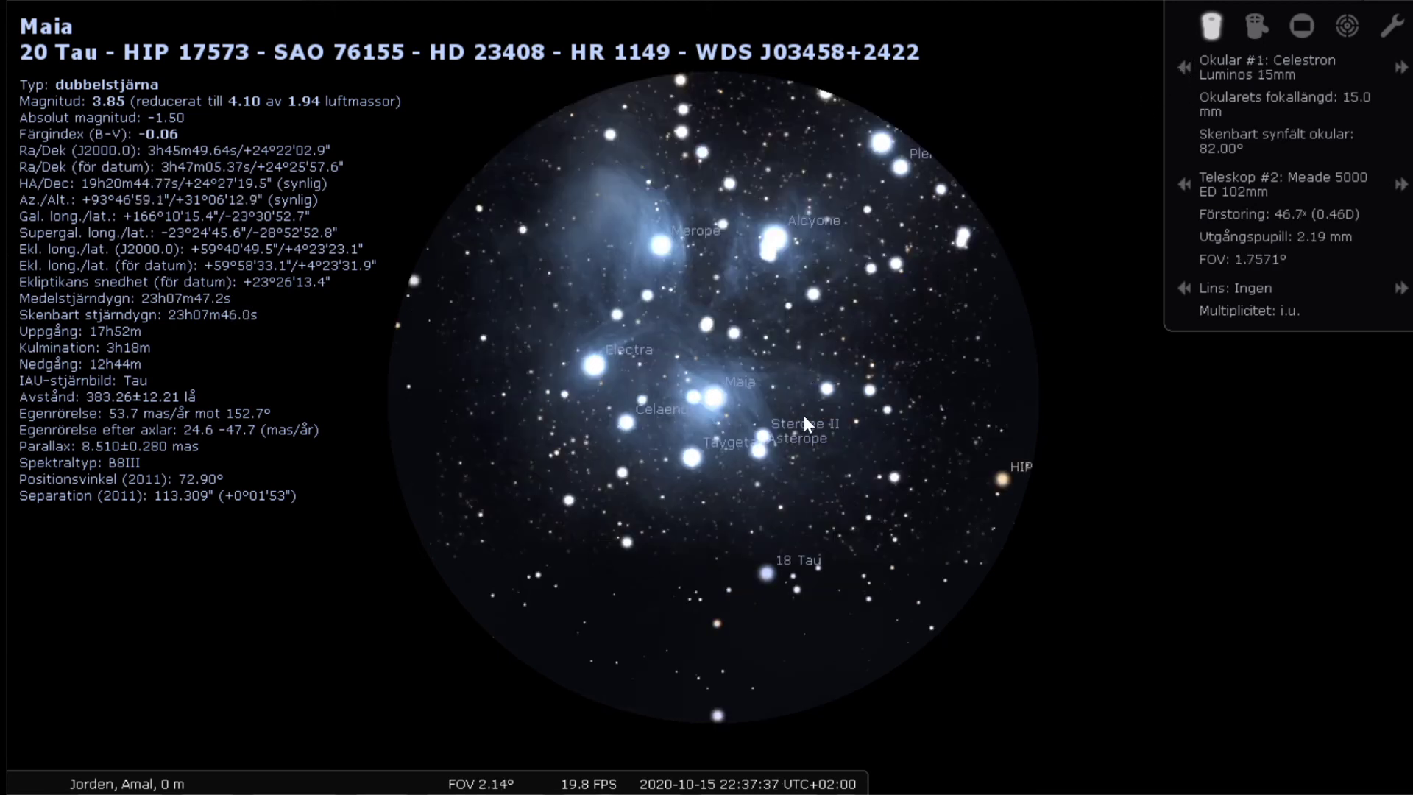
left_click(743, 368)
left_click(678, 321)
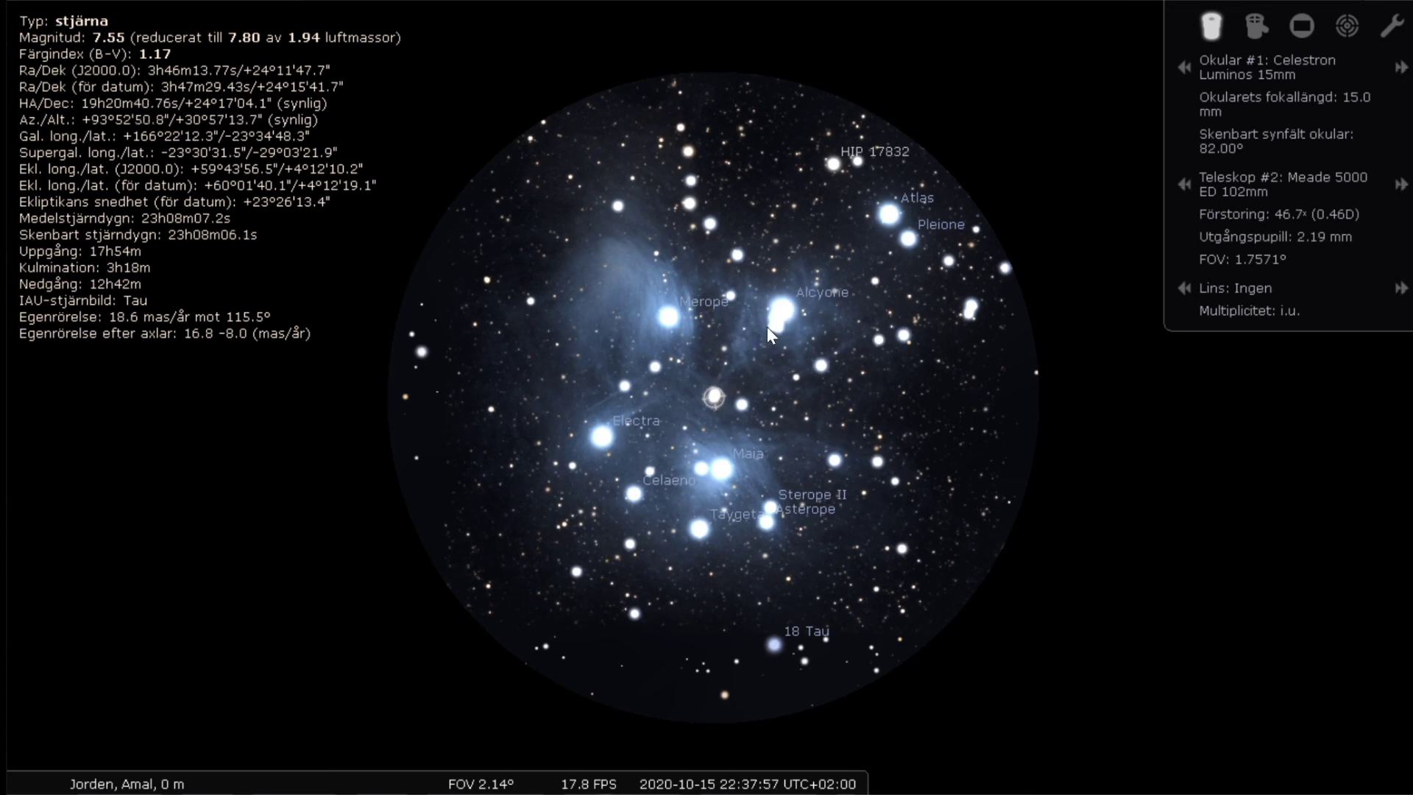
Leave the ocular view, zoom in and select Alcyone, then return to the 15mm ocular view
left_click(1207, 25)
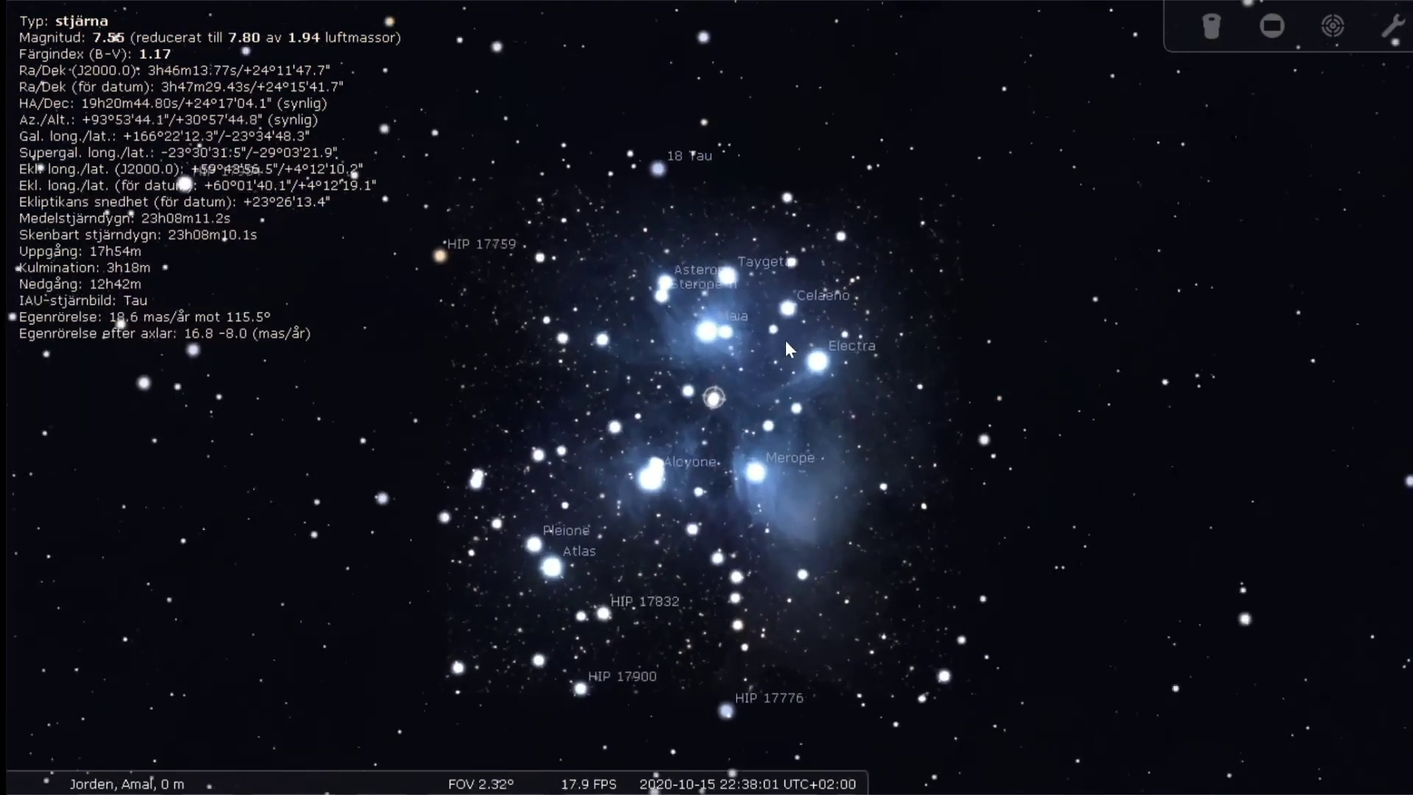
scroll(784, 340, "up", 3)
left_click_drag(745, 426, 796, 250)
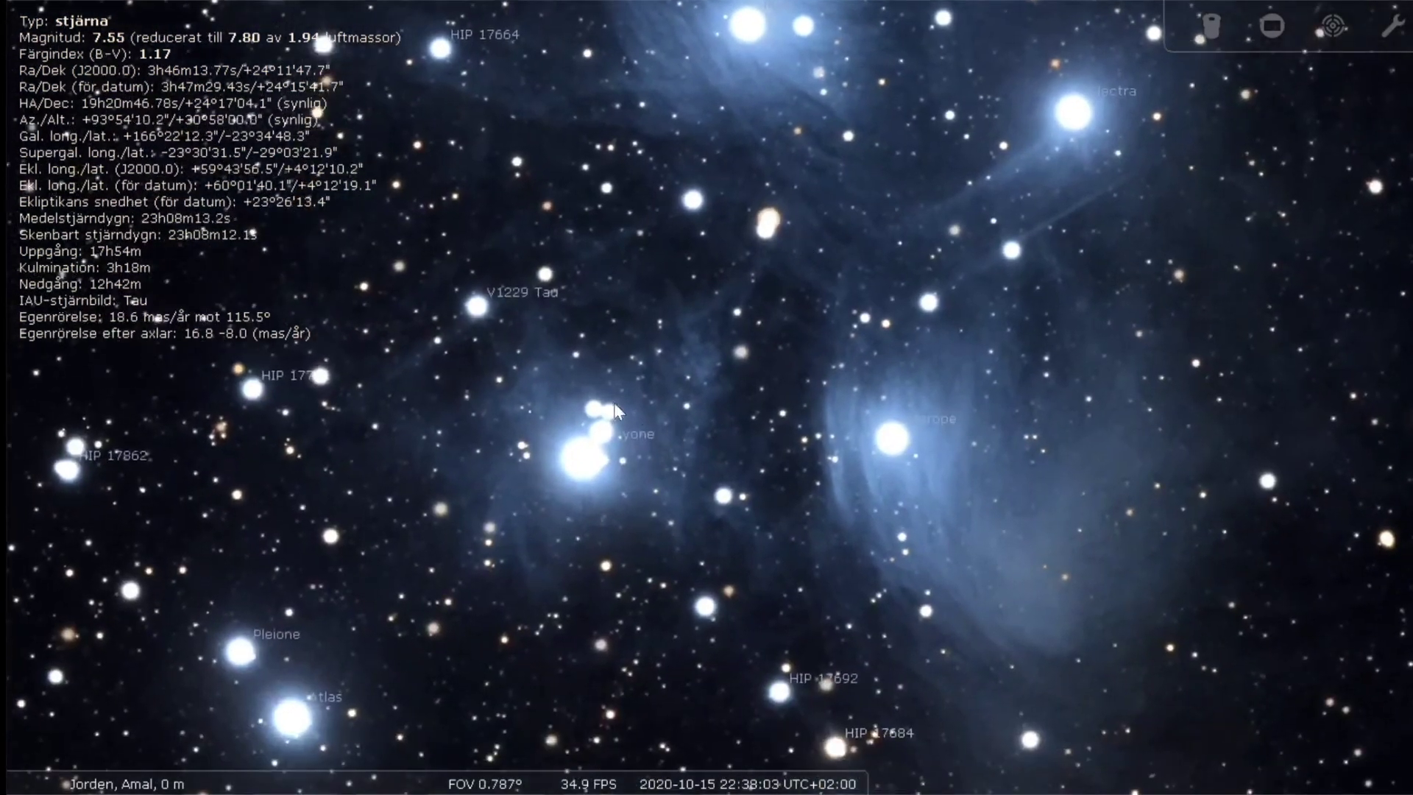
scroll(580, 416, "up", 2)
left_click_drag(558, 453, 874, 347)
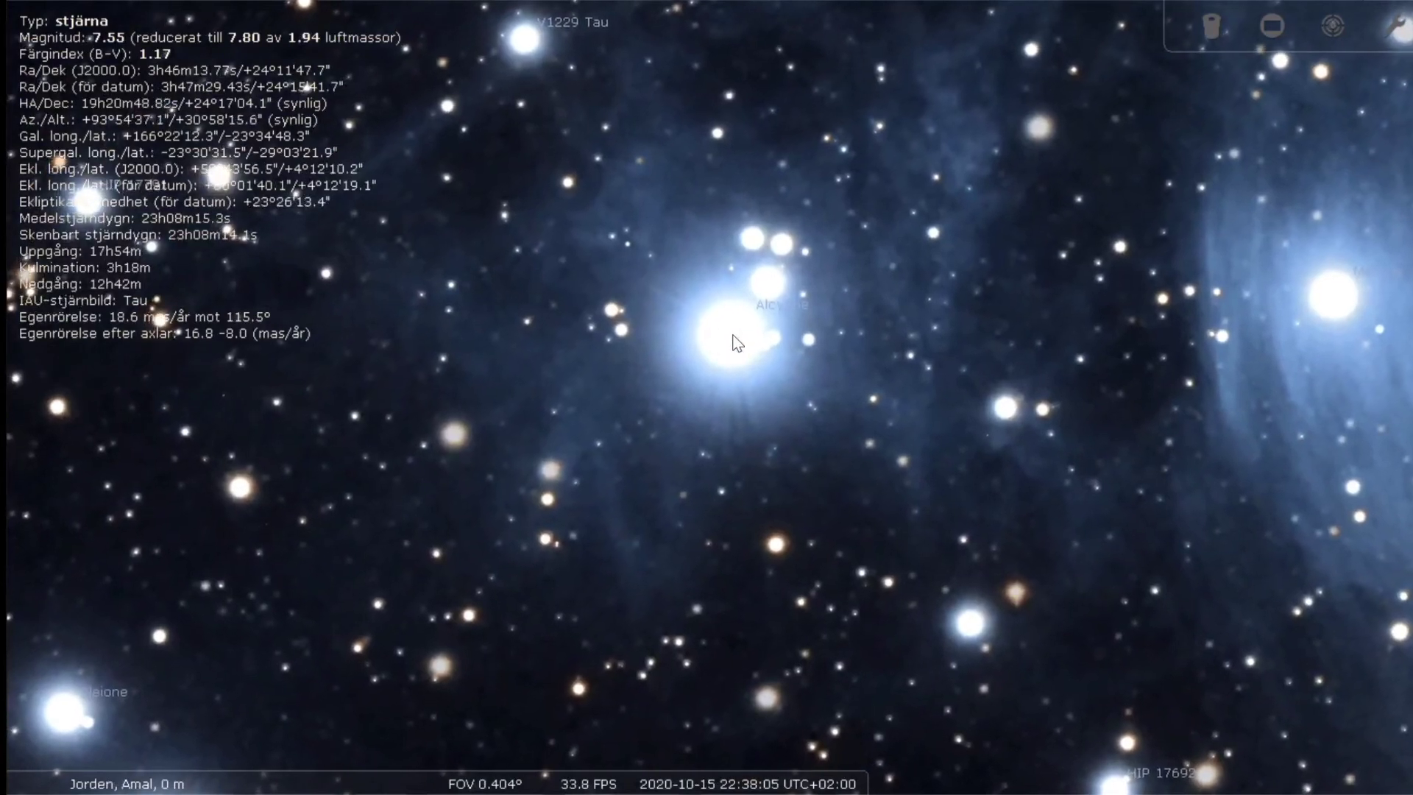
left_click(736, 342)
scroll(738, 346, "down", 3)
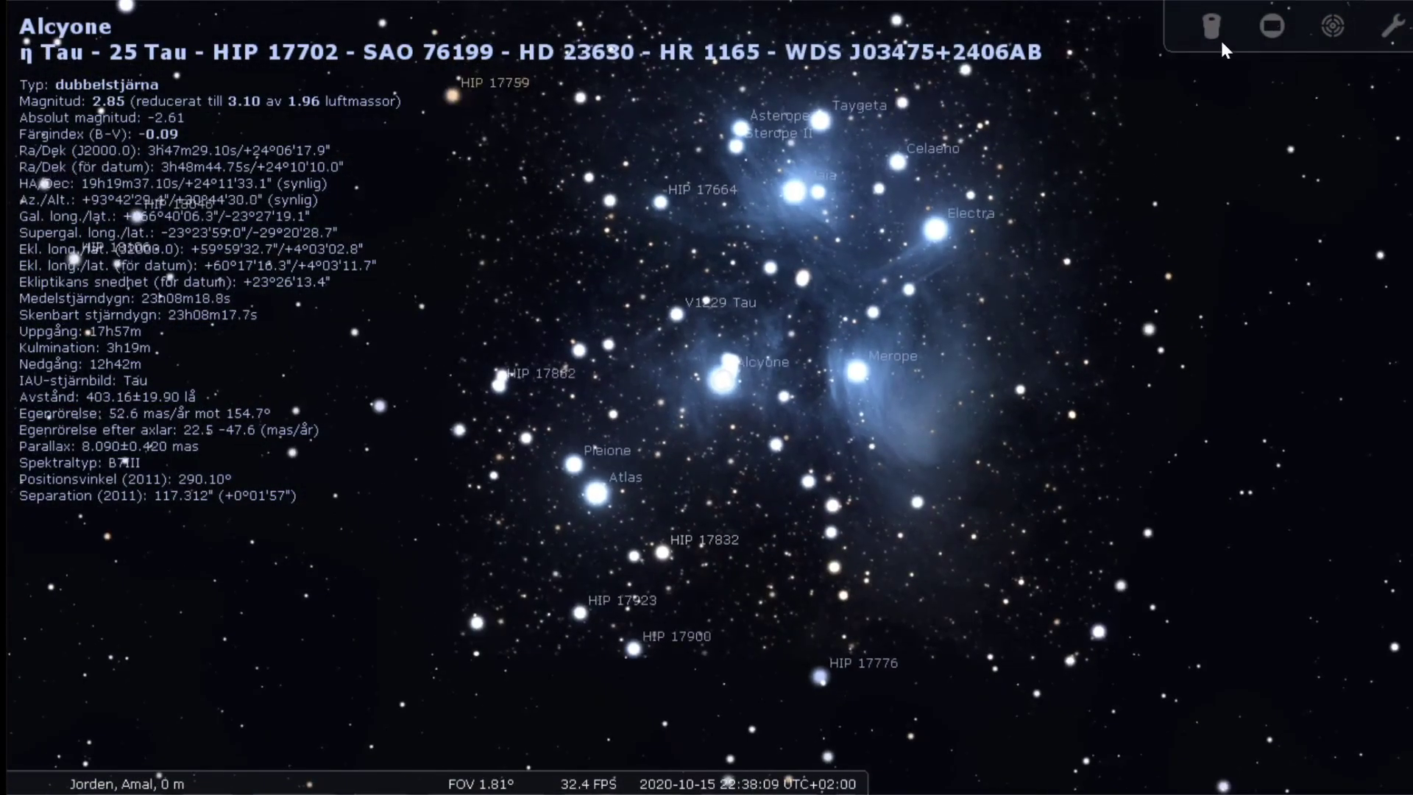
left_click(1212, 29)
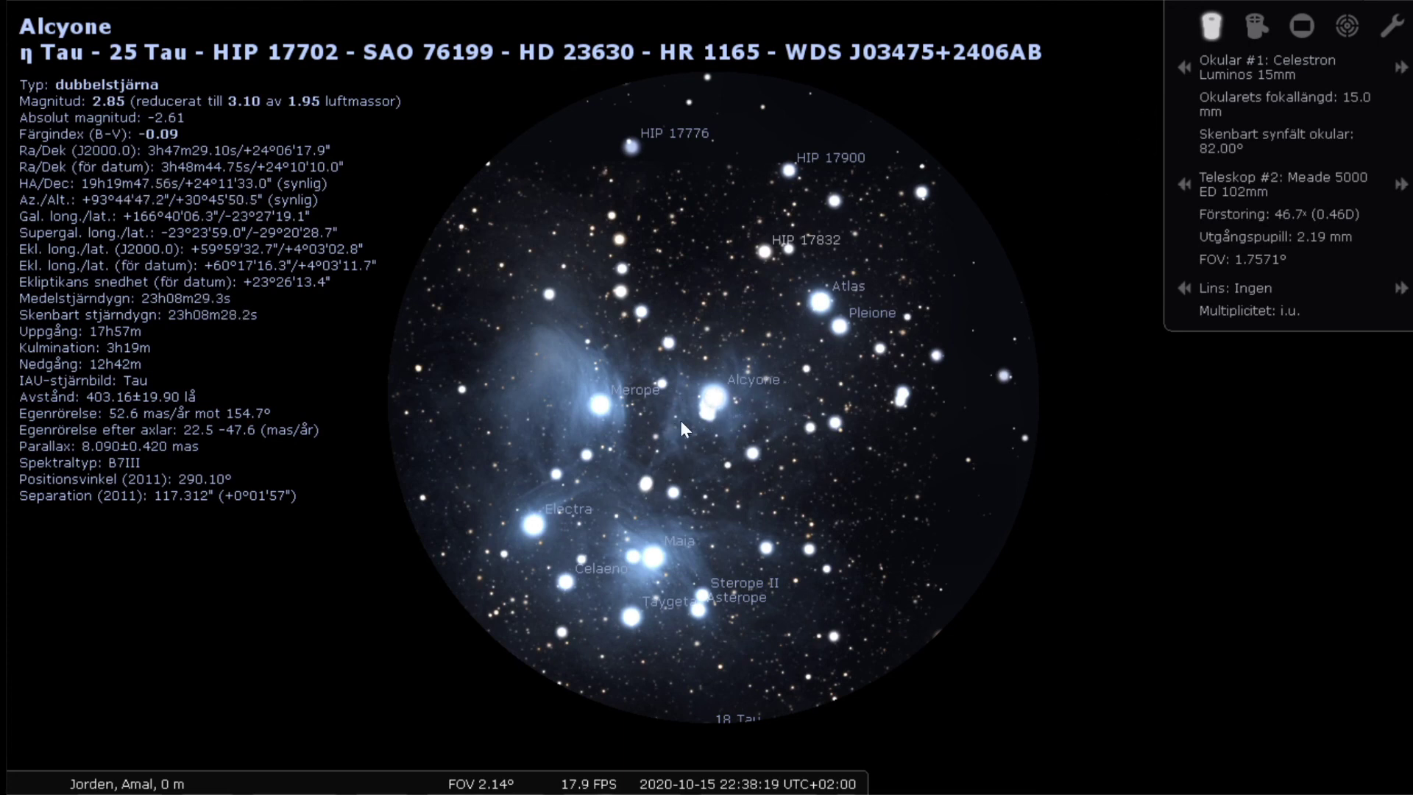
Switch to the Celestron Luminos 7mm eyepiece, giving 100x and a 0.82° field on Alcyone
left_click(1181, 69)
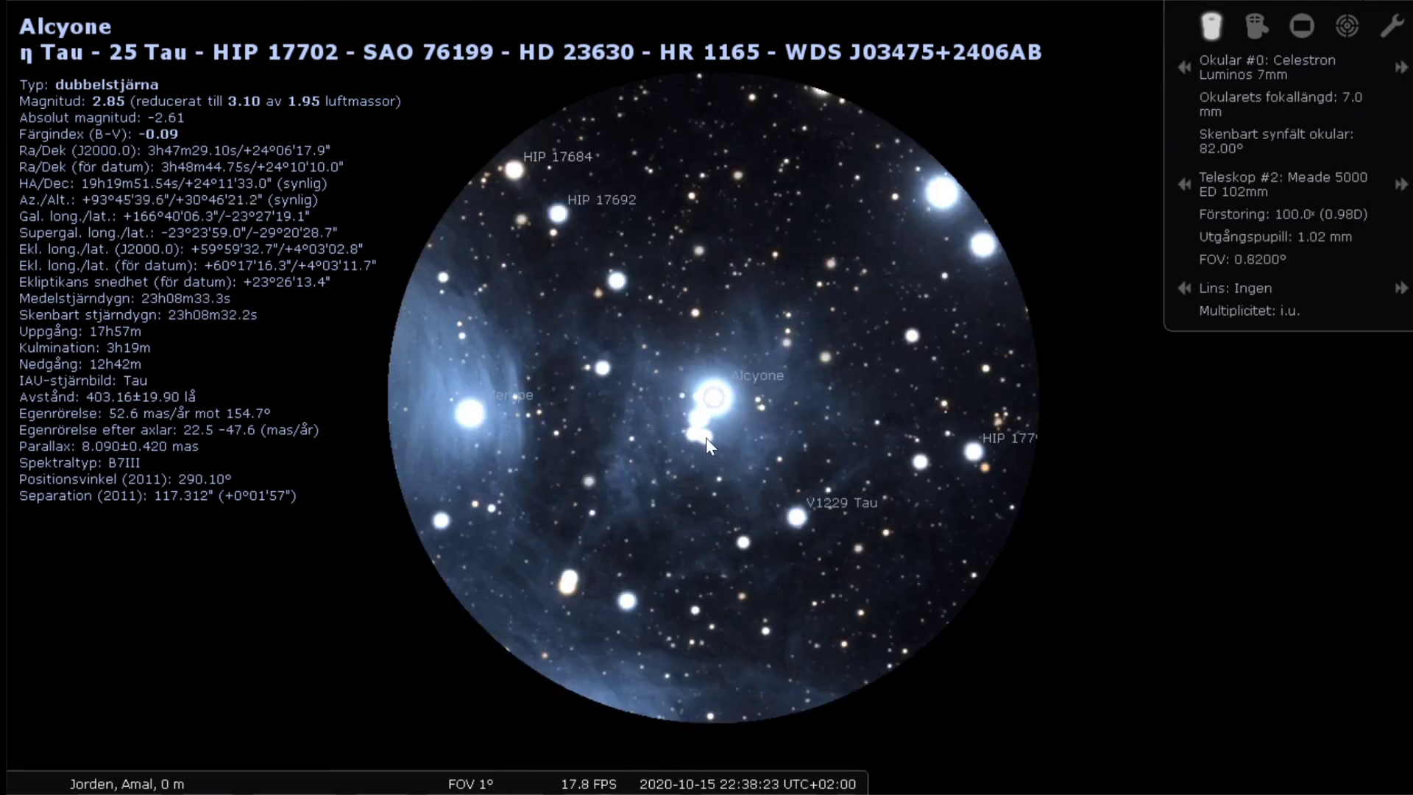